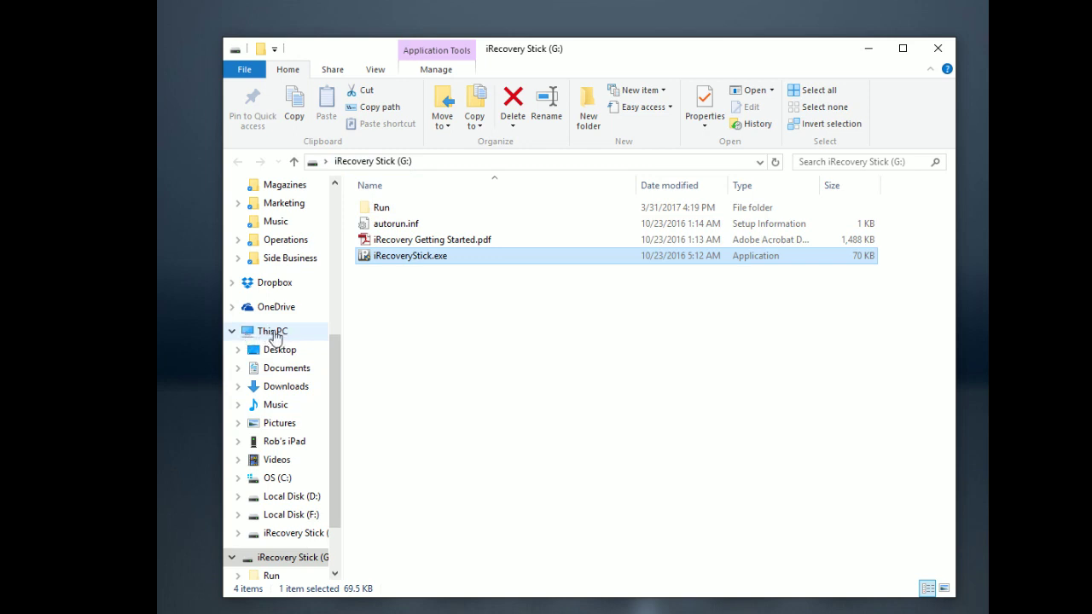
Step: Open the iRecovery Stick (G:) drive from This PC and launch iRecoveryStick.exe
{"action": "left_click", "coordinate": [273, 336]}
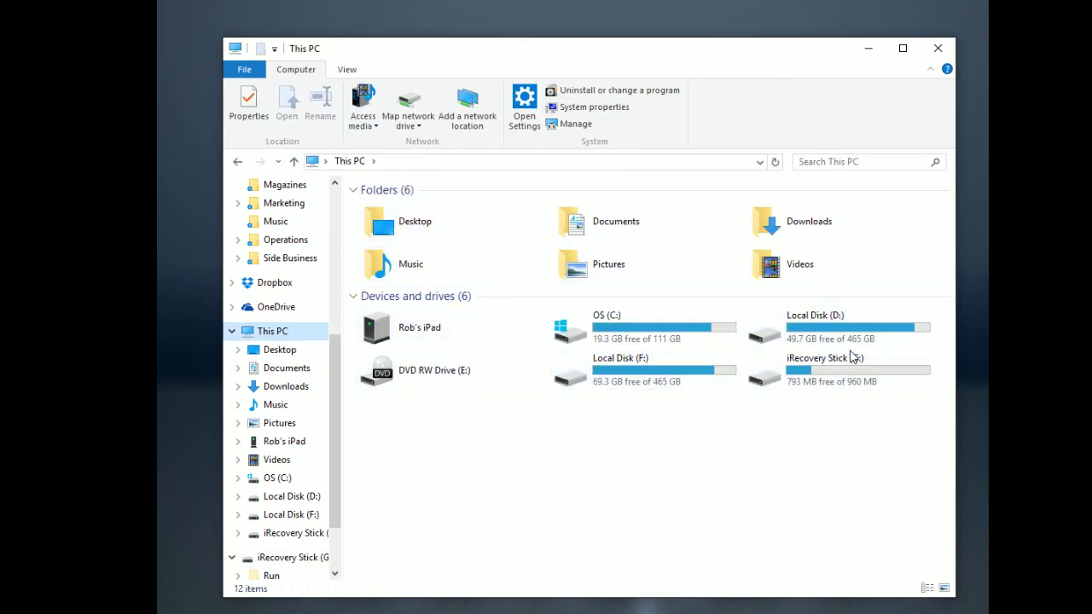
{"action": "double_click", "coordinate": [798, 367]}
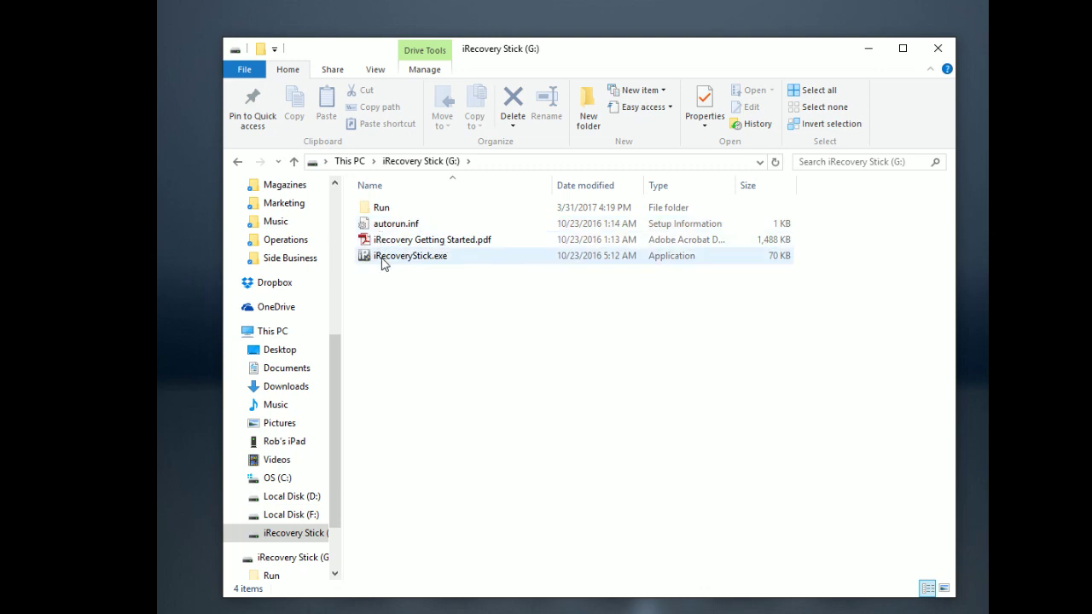
{"action": "mouse_move", "coordinate": [383, 264]}
{"action": "left_click", "coordinate": [386, 263]}
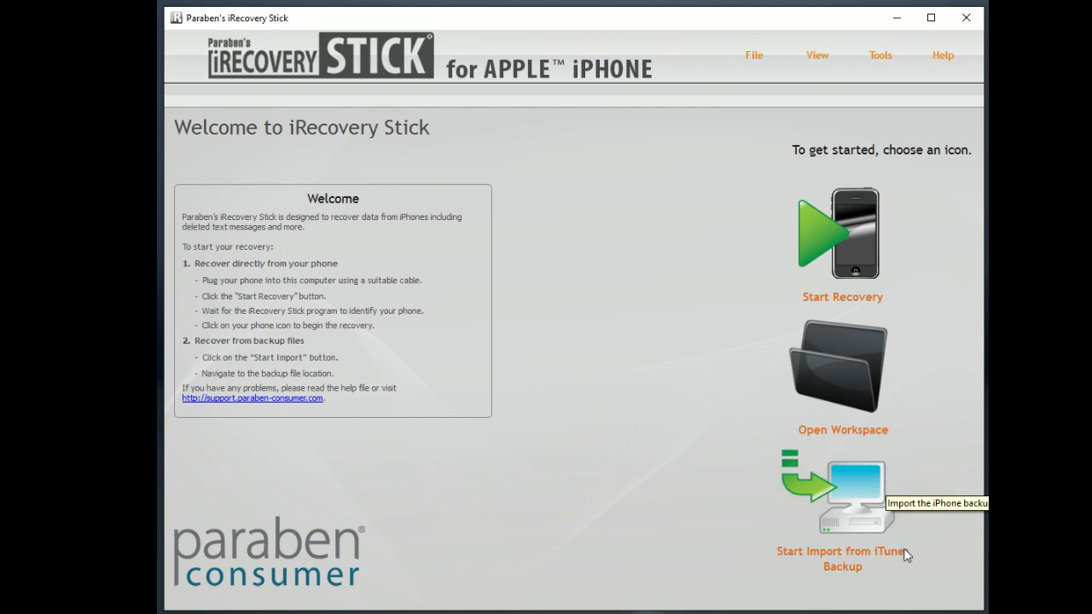
Step: Look at the backup file picker for the iTunes backup import, then leave it without choosing a file
{"action": "left_click", "coordinate": [835, 500]}
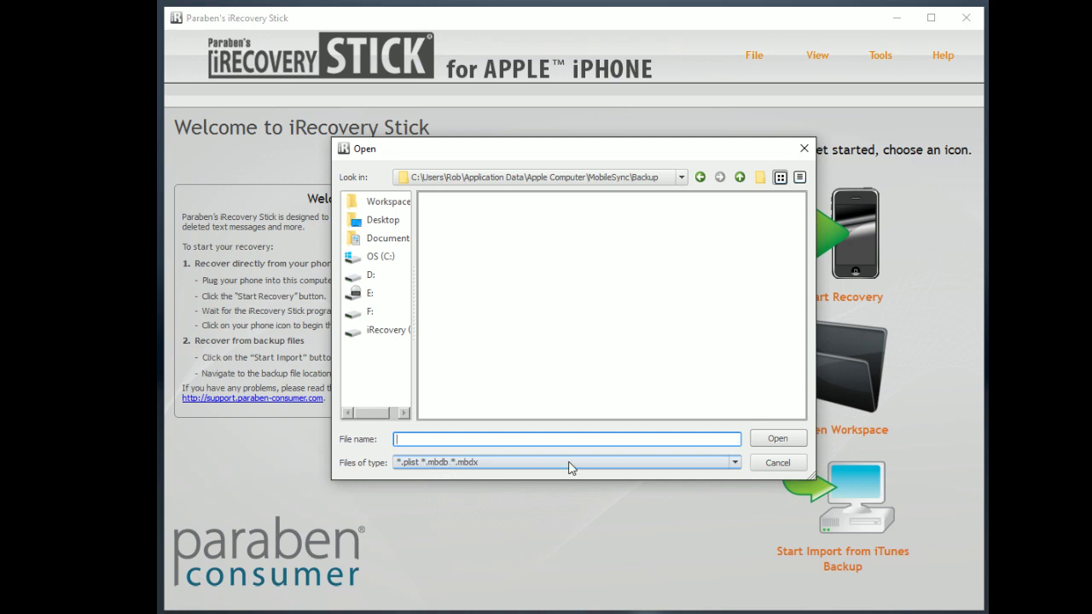
{"action": "left_click", "coordinate": [776, 462]}
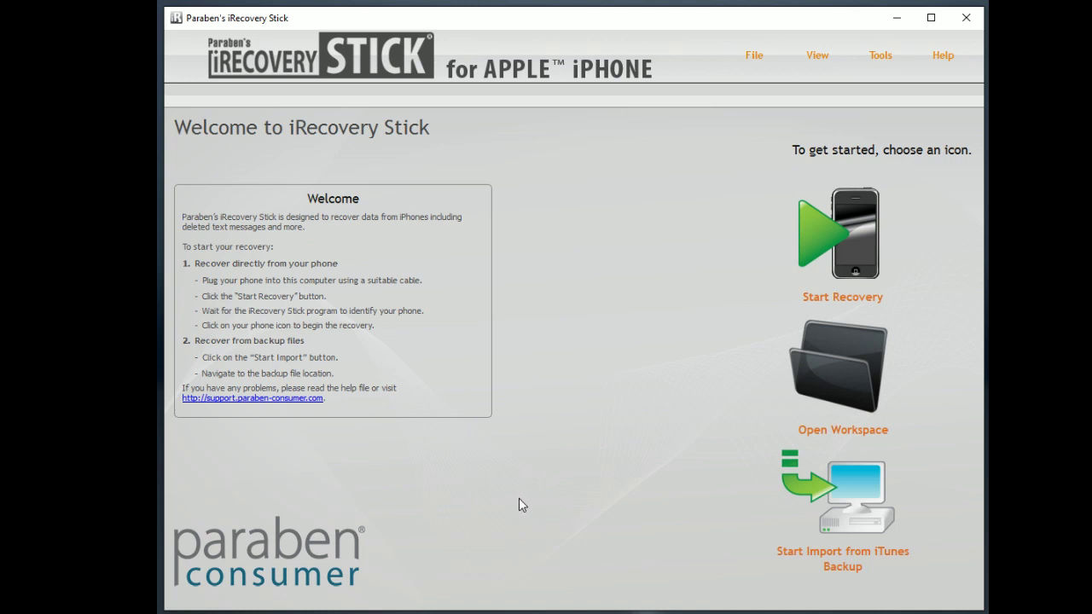
{"action": "left_click", "coordinate": [754, 55]}
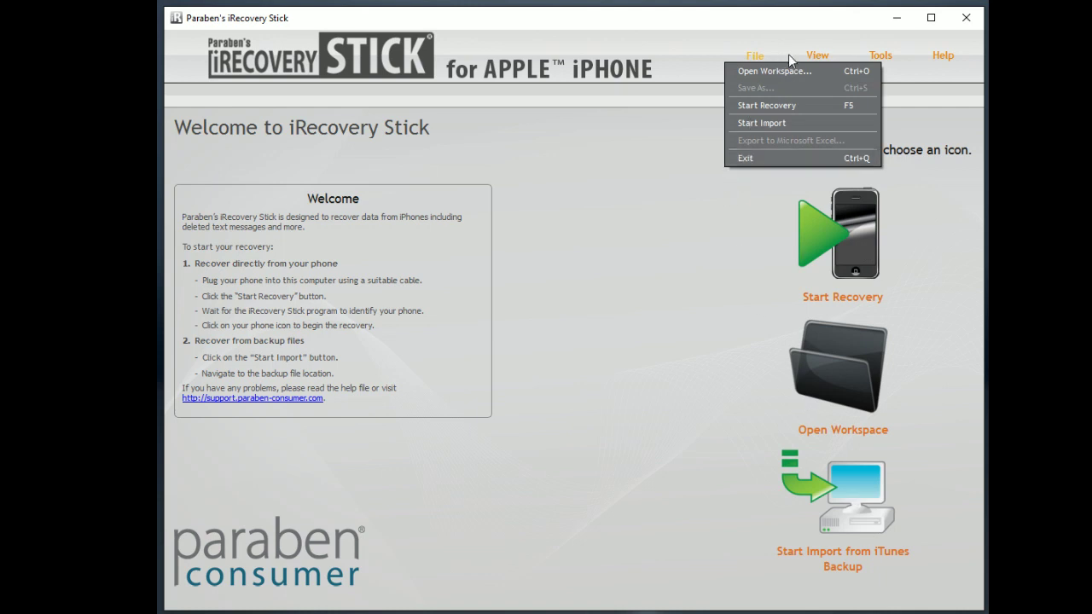
{"action": "mouse_move", "coordinate": [814, 58]}
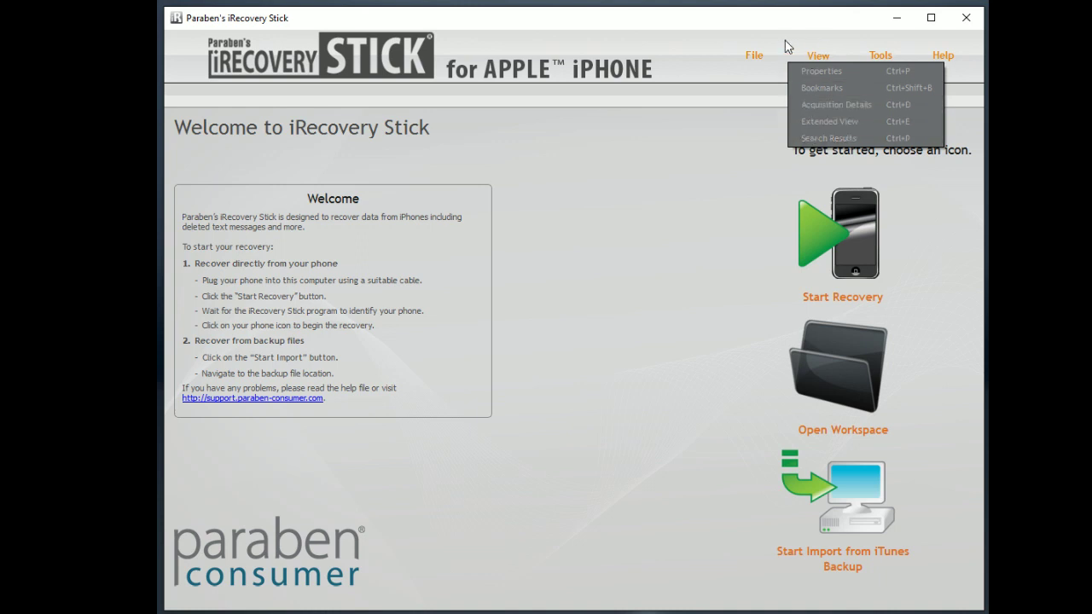
{"action": "left_click", "coordinate": [833, 47]}
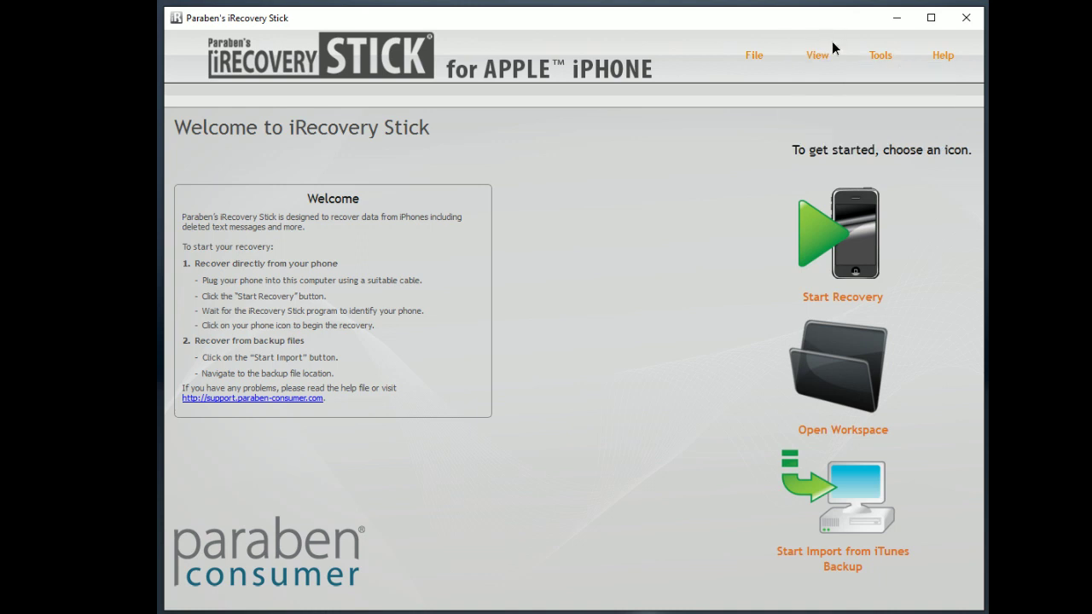
{"action": "left_click", "coordinate": [879, 56]}
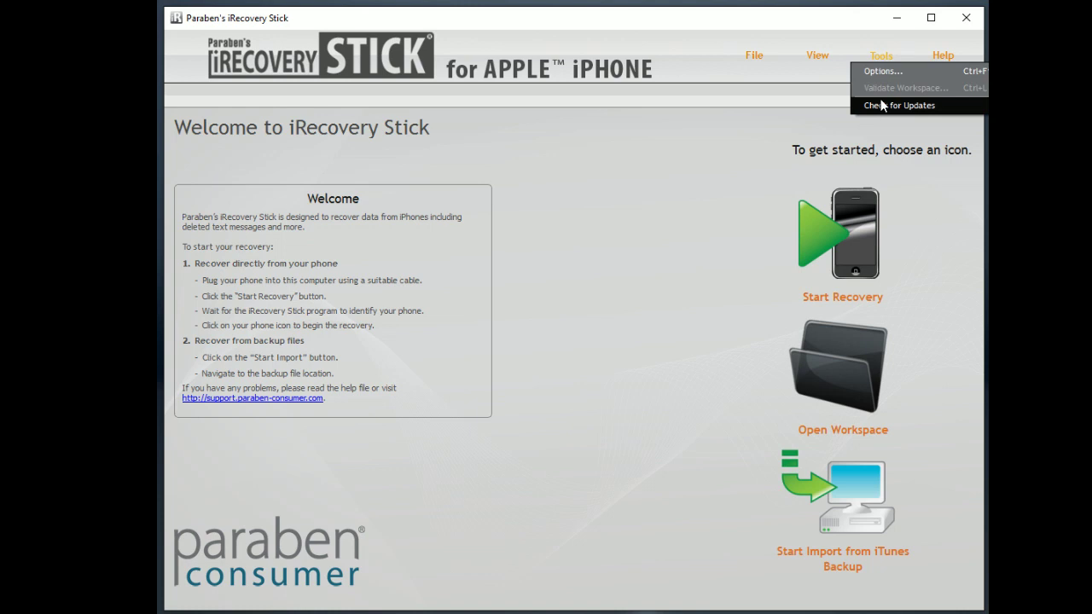
{"action": "left_click", "coordinate": [939, 57]}
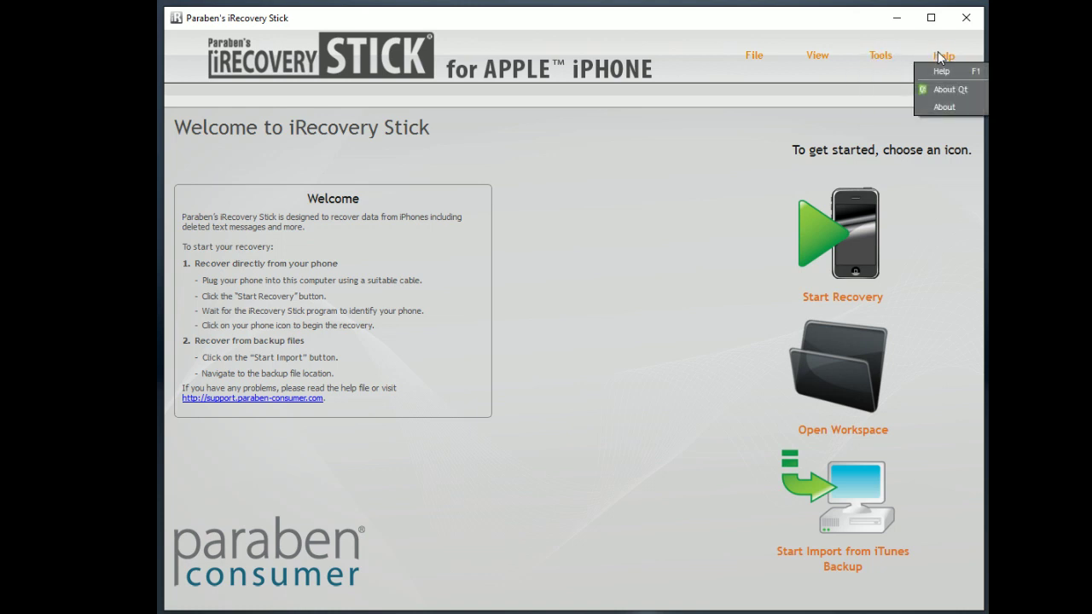
Step: Review the log and default workspace folder options, try the Serial Logs setting, and leave without saving
{"action": "left_click", "coordinate": [881, 56]}
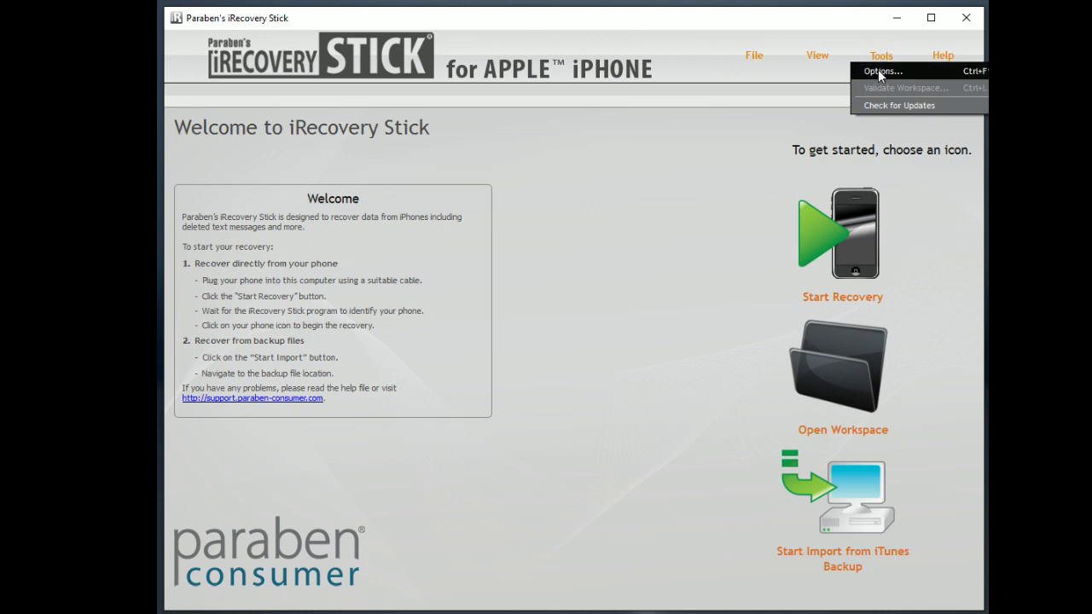
{"action": "left_click", "coordinate": [881, 75]}
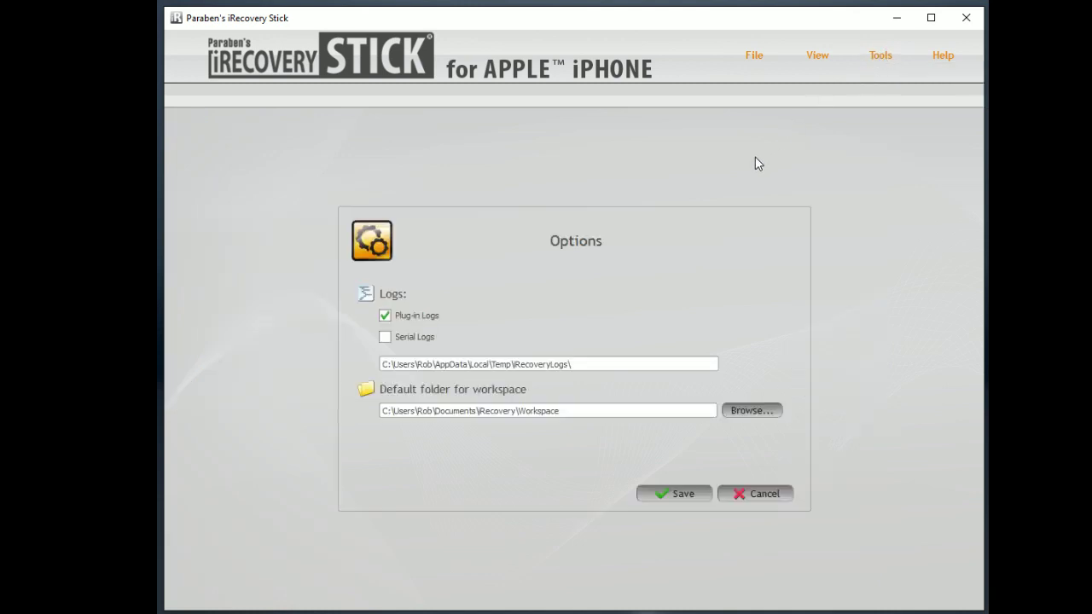
{"action": "left_click", "coordinate": [386, 339]}
{"action": "left_click", "coordinate": [395, 339]}
{"action": "left_click", "coordinate": [750, 495]}
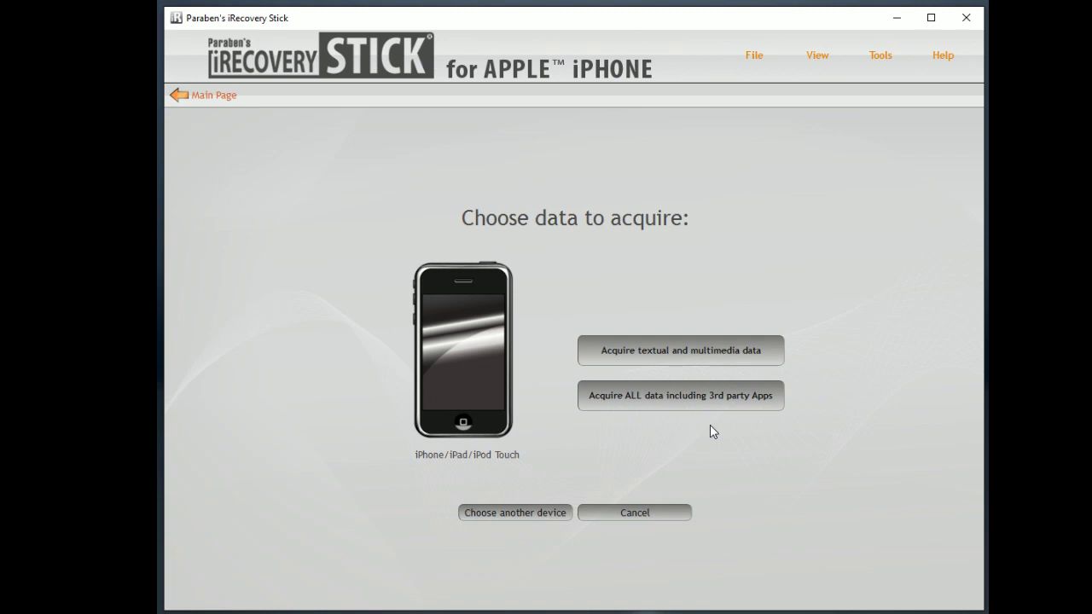
Step: Acquire all data including third-party apps from the iPhone/iPad/iPod Touch device
{"action": "left_click", "coordinate": [730, 398]}
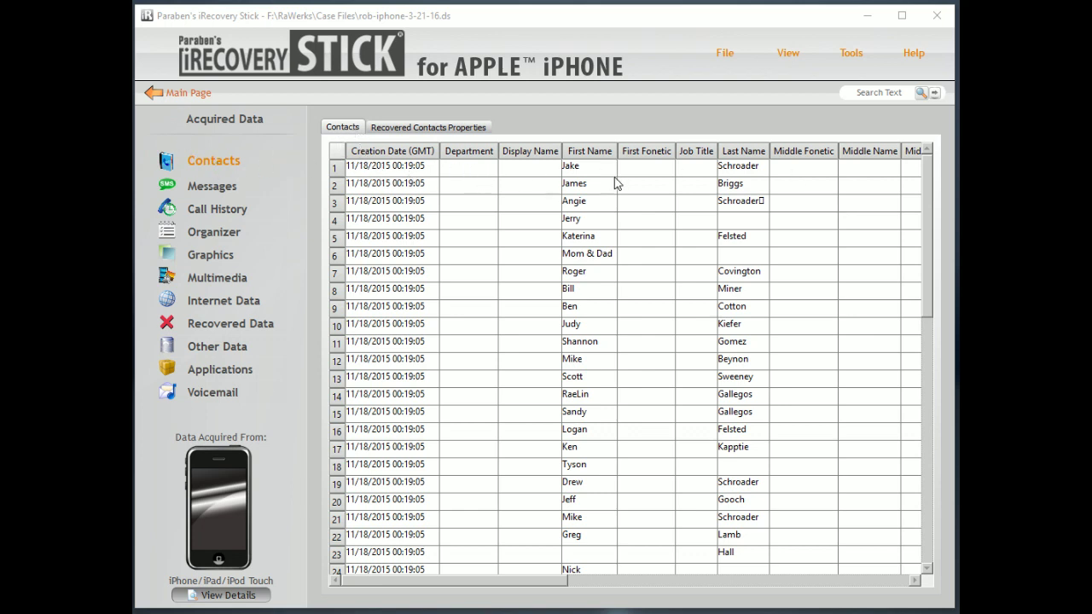
Step: Examine the acquired contacts table and the recovered contacts properties
{"action": "left_click_drag", "start_coordinate": [565, 583], "coordinate": [491, 602]}
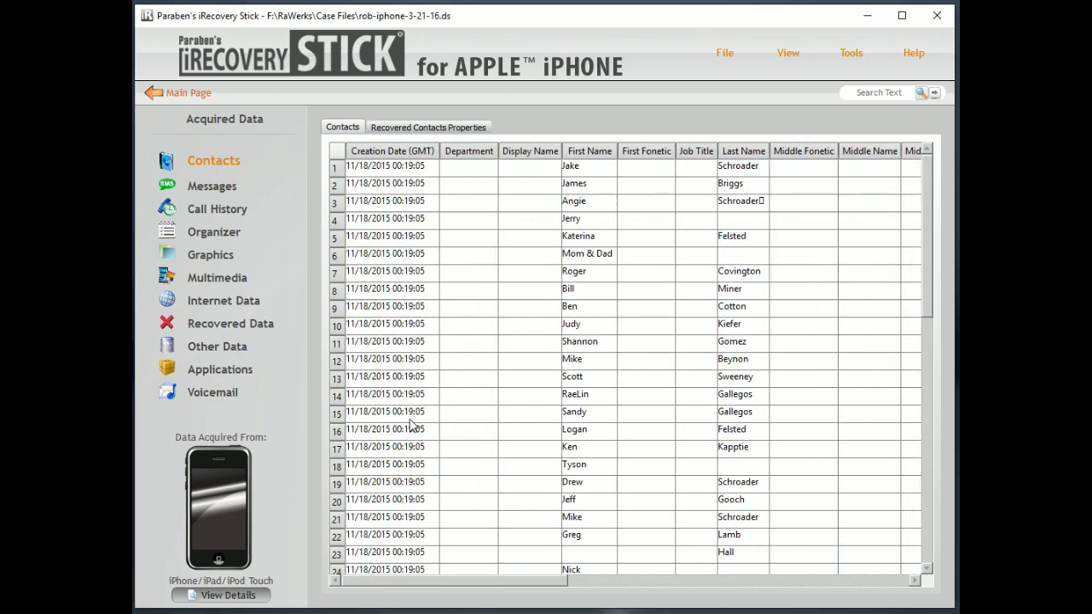
{"action": "left_click", "coordinate": [427, 128]}
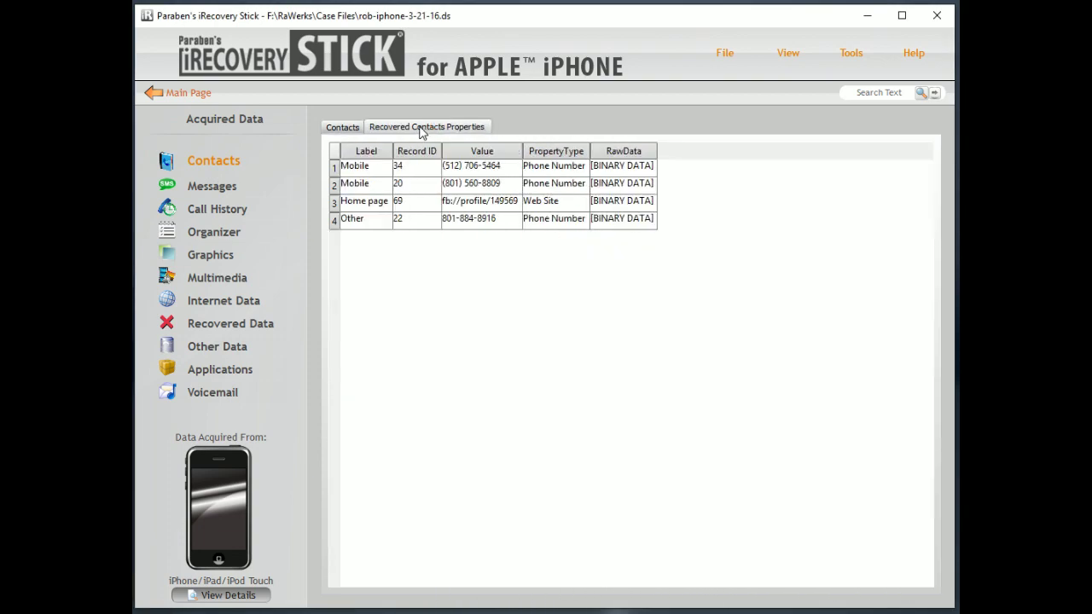
{"action": "left_click", "coordinate": [341, 127]}
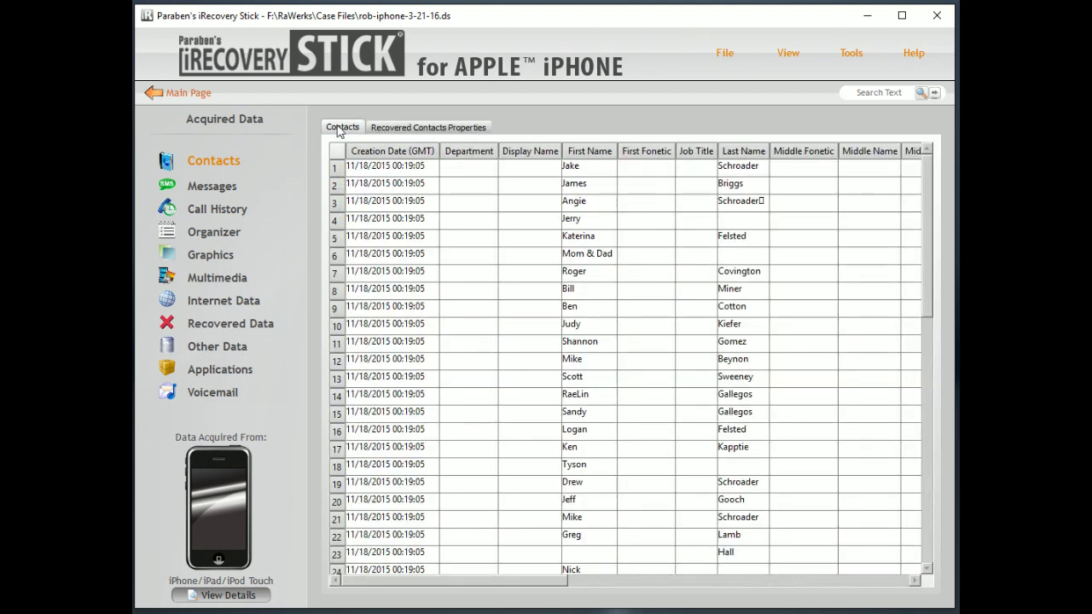
Step: Examine the acquired messages, reading through their types, senders, recipients and text
{"action": "left_click", "coordinate": [214, 187]}
{"action": "scroll", "coordinate": [516, 288], "scroll_direction": "down", "scroll_amount": 20}
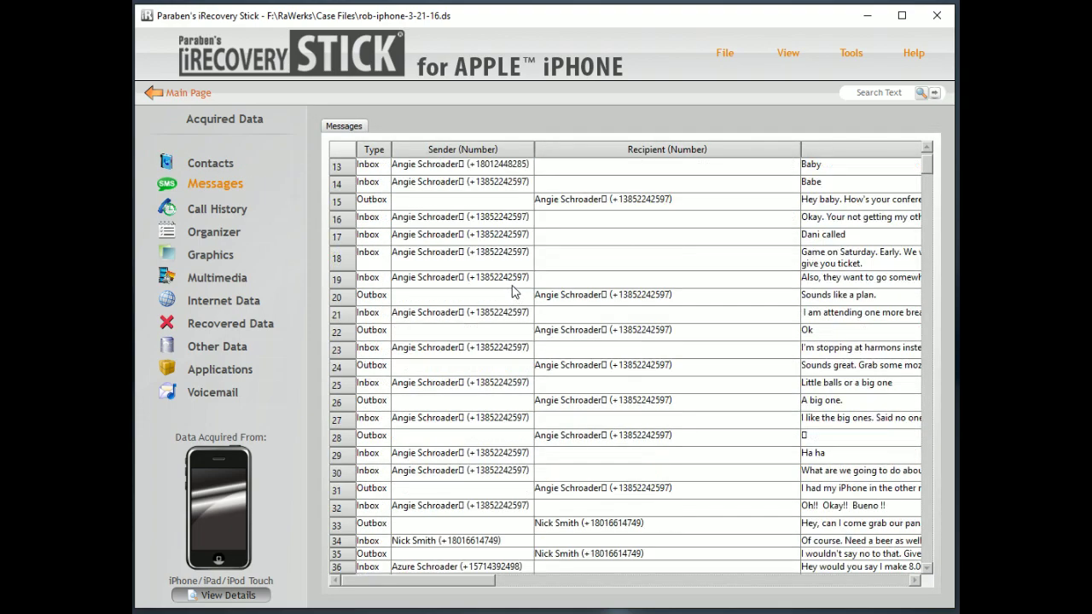
{"action": "scroll", "coordinate": [526, 281], "scroll_direction": "down", "scroll_amount": 20}
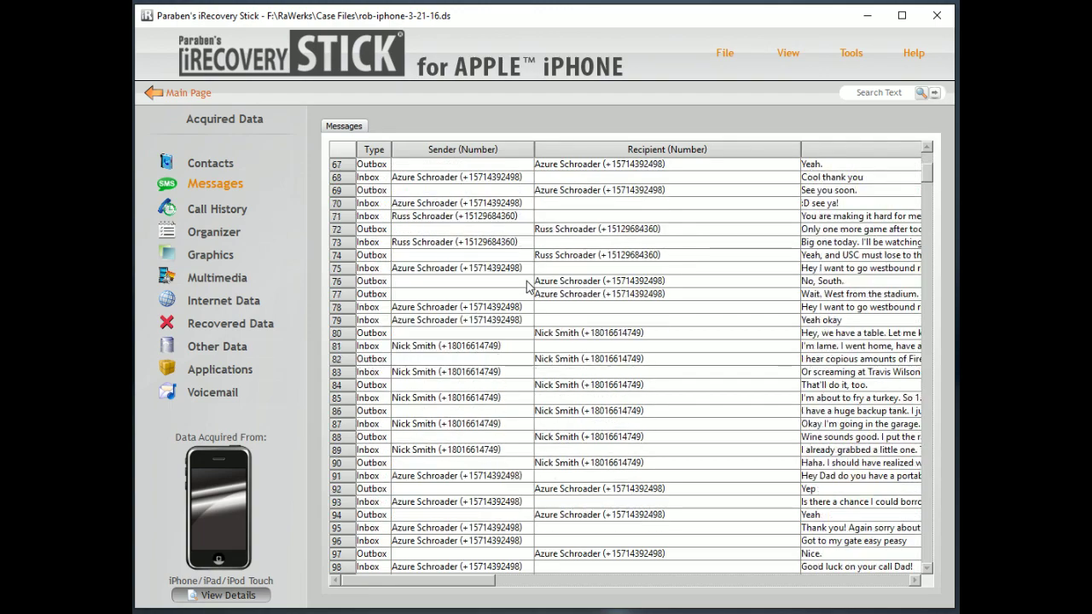
{"action": "scroll", "coordinate": [526, 288], "scroll_direction": "down", "scroll_amount": 16}
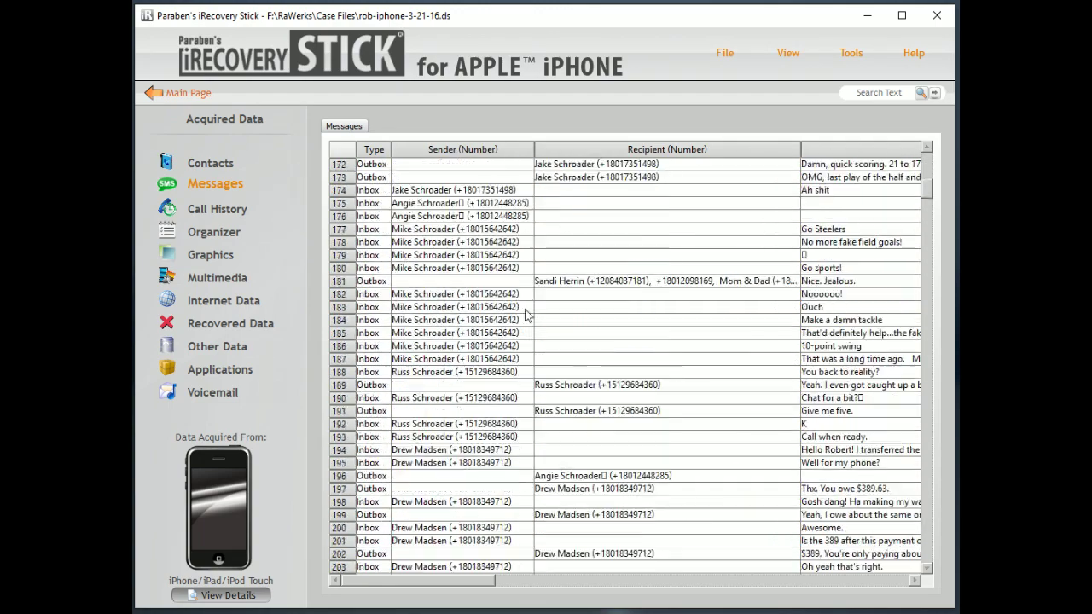
{"action": "left_click_drag", "start_coordinate": [472, 584], "coordinate": [444, 588]}
Step: Examine the acquired call history for both iOS 8.x-9.x and iOS 1.x-7.x
{"action": "left_click", "coordinate": [224, 209]}
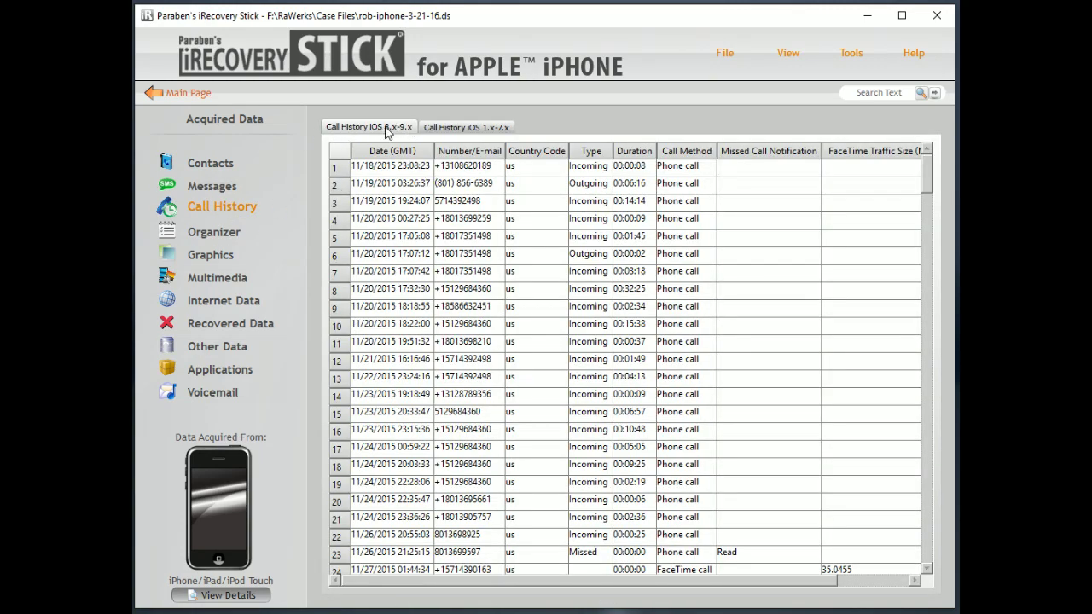
{"action": "left_click", "coordinate": [470, 131]}
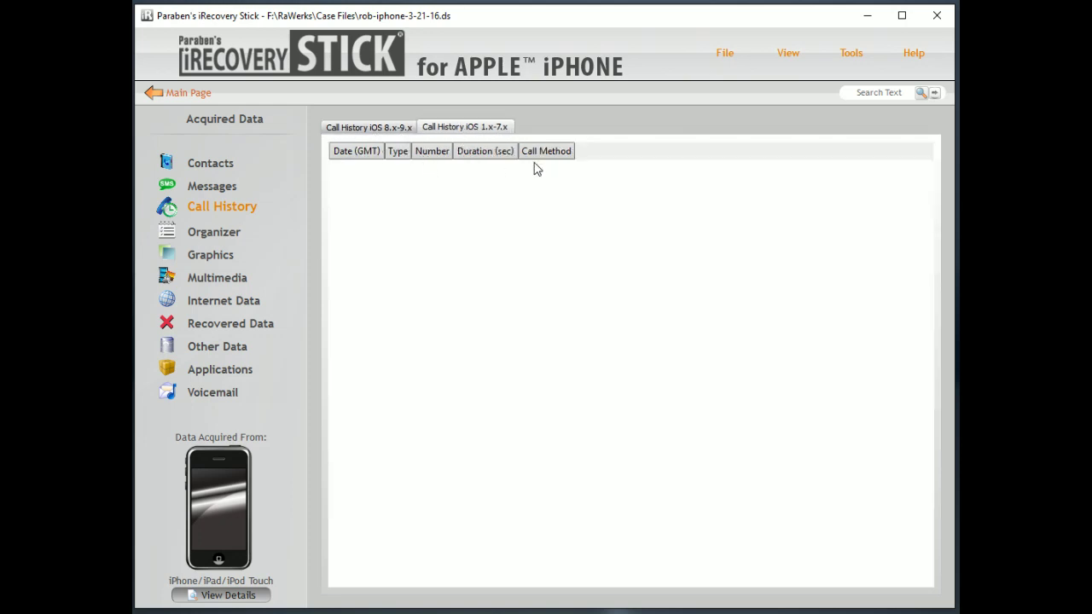
{"action": "left_click", "coordinate": [369, 130]}
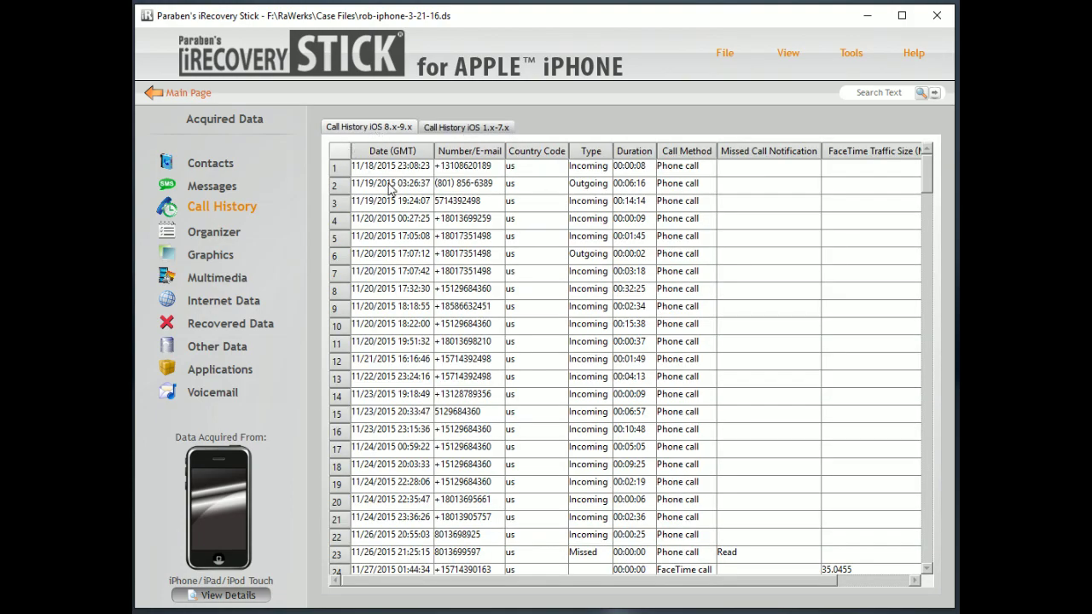
{"action": "scroll", "coordinate": [593, 275], "scroll_direction": "down", "scroll_amount": 14}
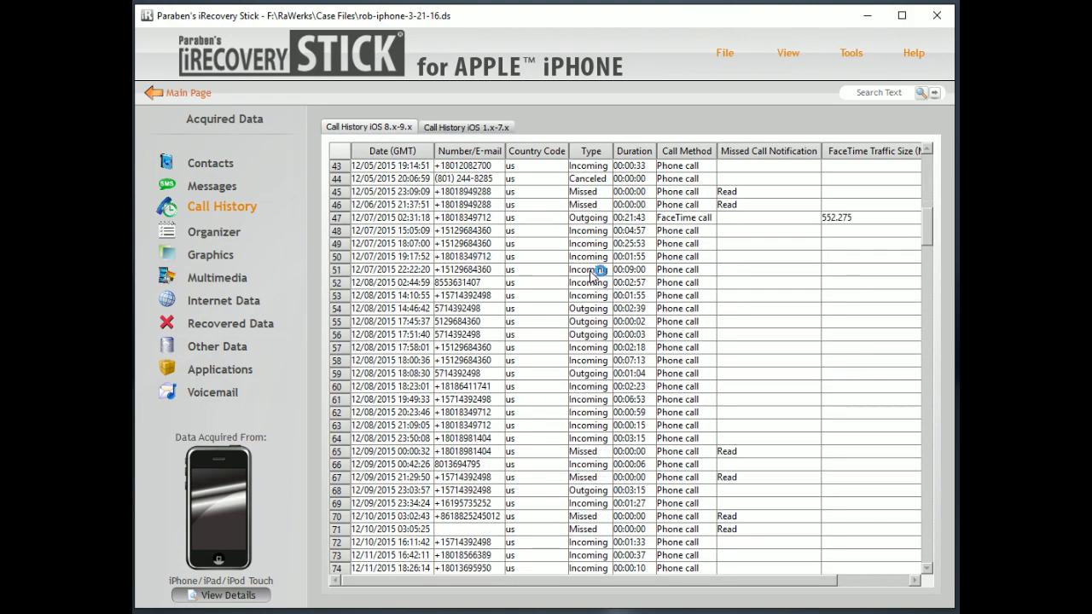
{"action": "scroll", "coordinate": [593, 274], "scroll_direction": "down", "scroll_amount": 15}
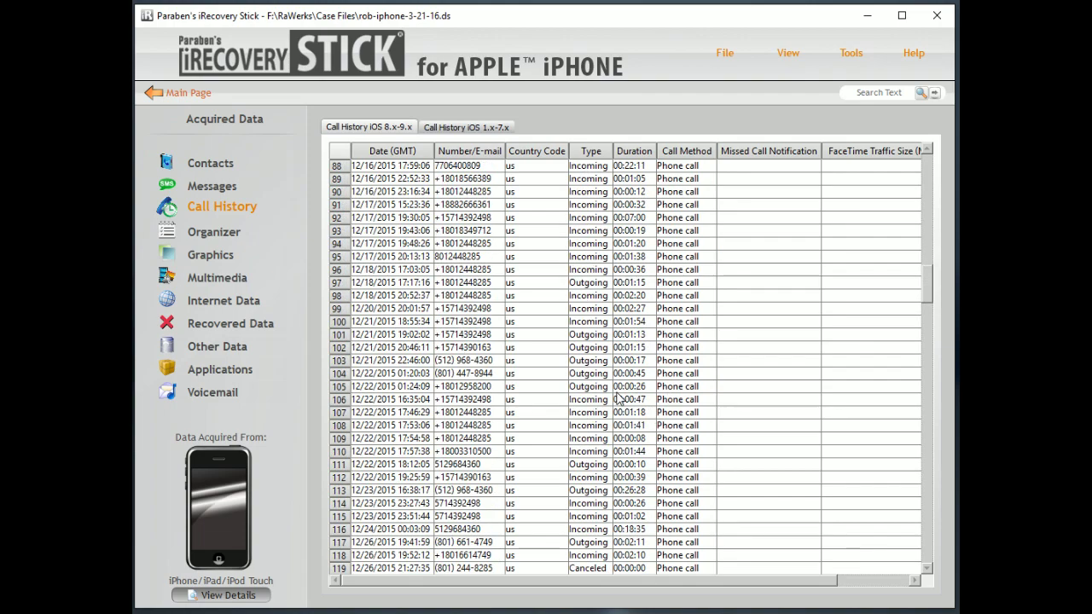
Step: Examine the calendar entries in the acquired organizer data
{"action": "left_click", "coordinate": [213, 230]}
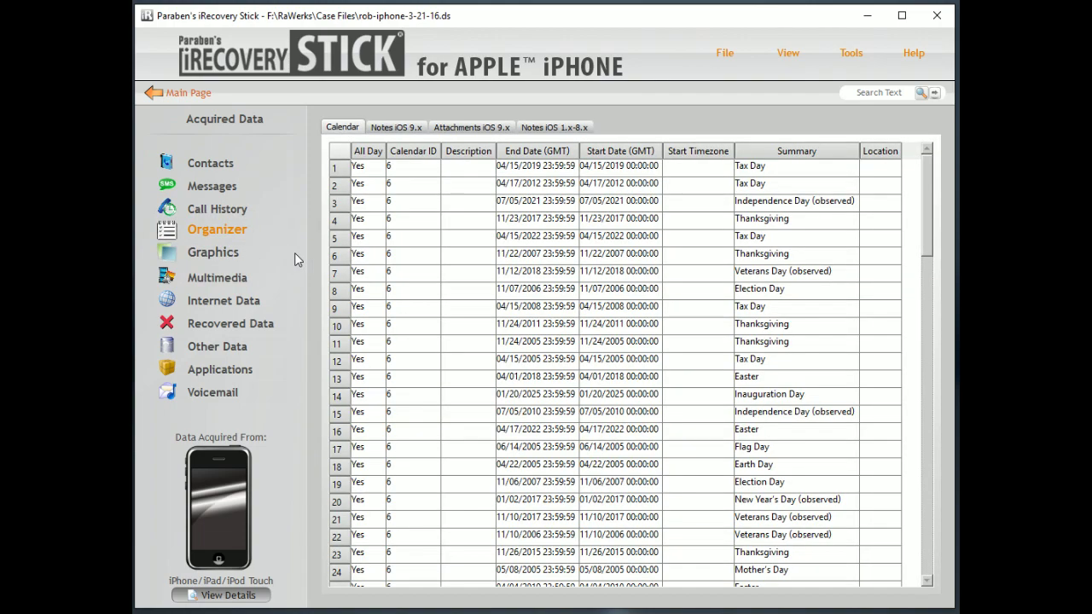
{"action": "scroll", "coordinate": [452, 290], "scroll_direction": "down", "scroll_amount": 13}
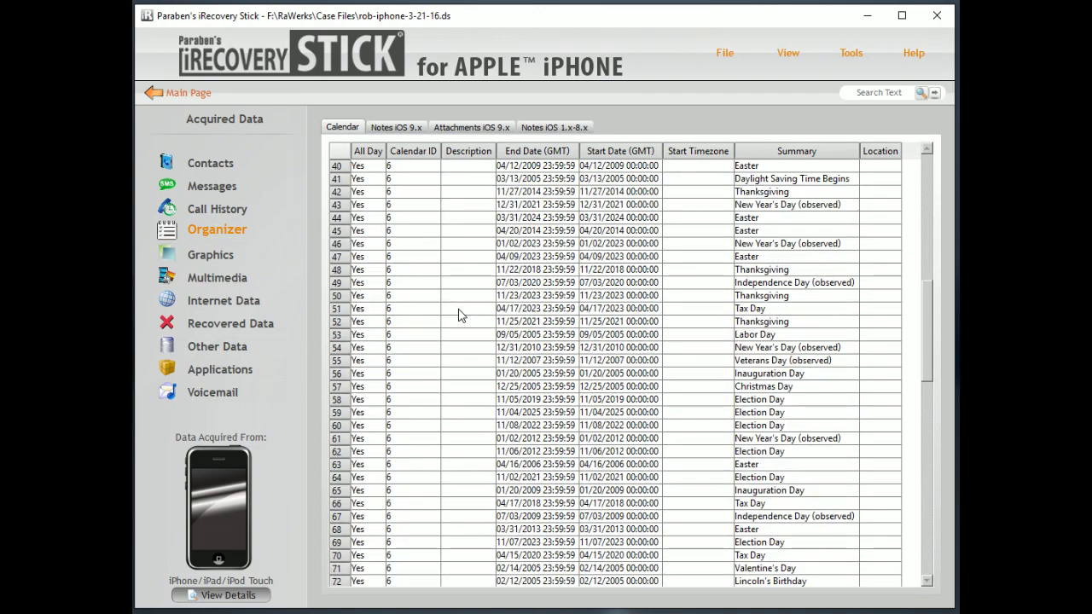
{"action": "scroll", "coordinate": [458, 315], "scroll_direction": "up", "scroll_amount": 13}
{"action": "scroll", "coordinate": [452, 328], "scroll_direction": "down", "scroll_amount": 2}
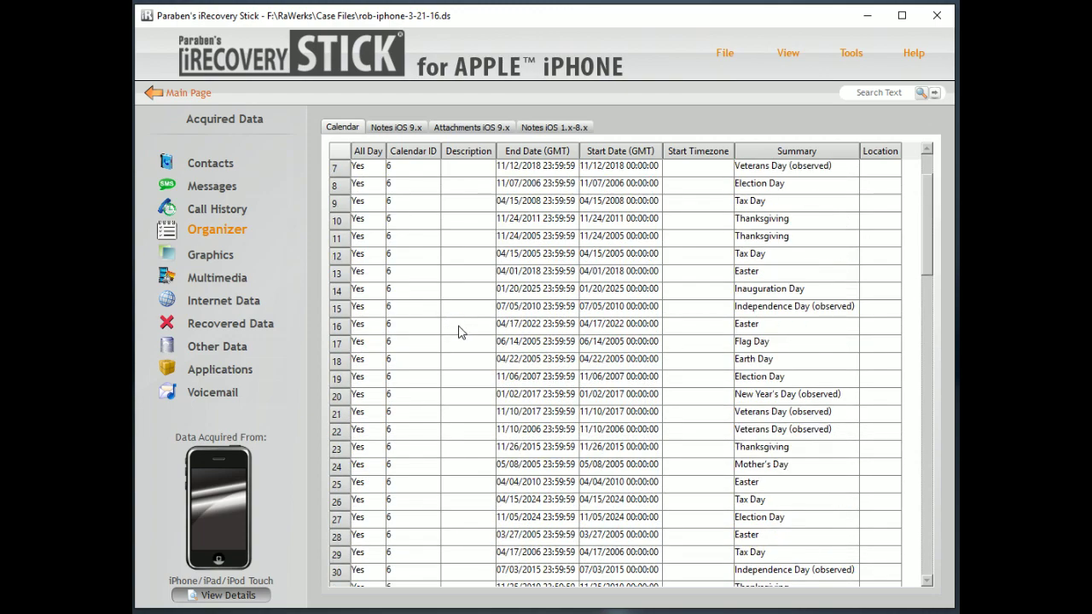
{"action": "left_click_drag", "start_coordinate": [926, 230], "coordinate": [877, 194]}
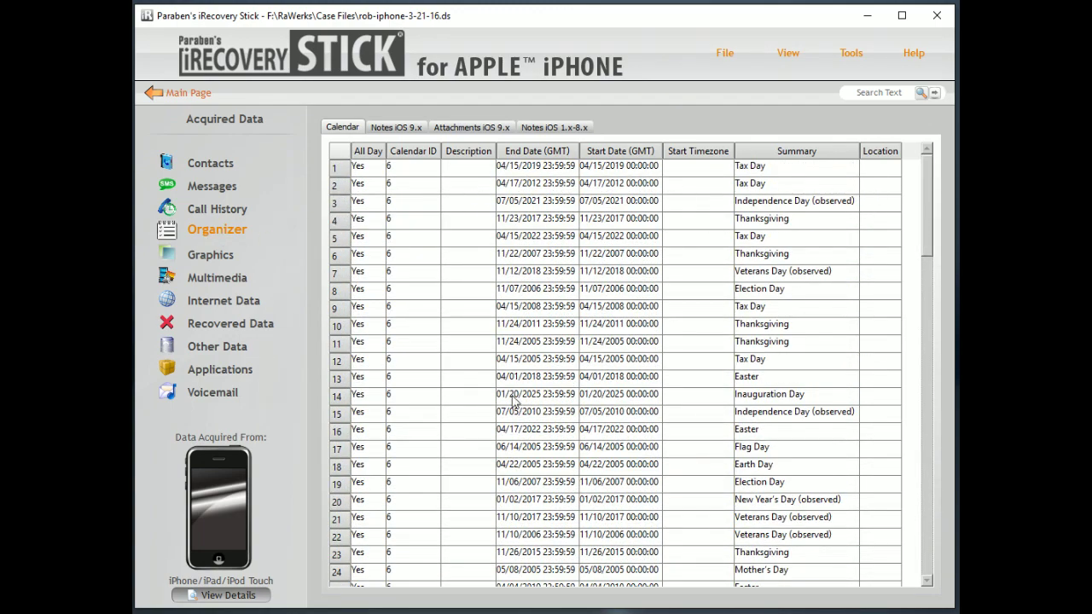
Step: Check the organizer's iOS 9.x notes and attachments and its iOS 1.x-8.x notes
{"action": "left_click", "coordinate": [395, 128]}
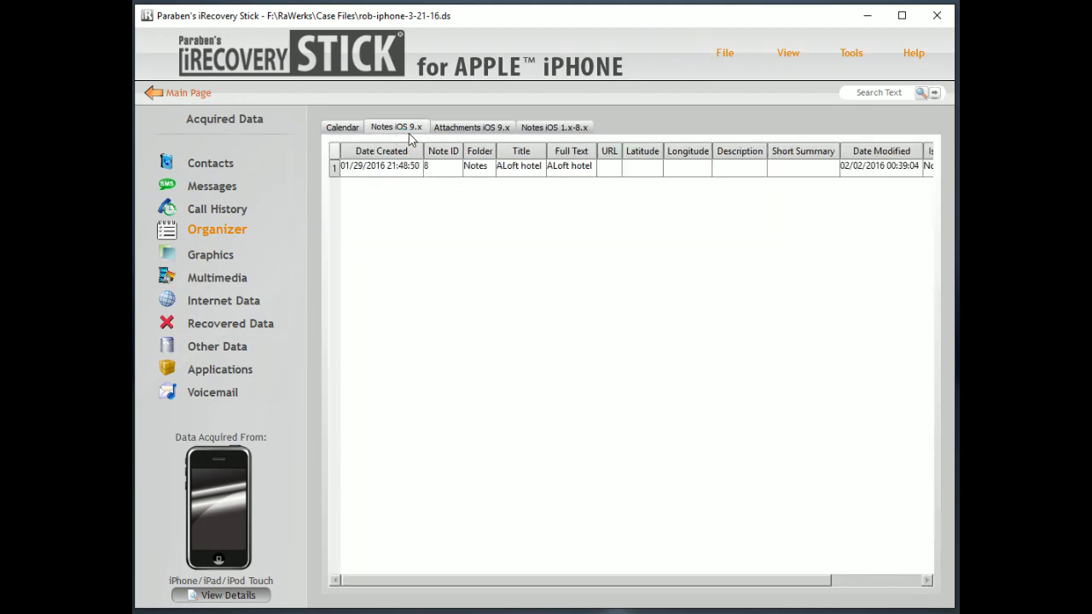
{"action": "left_click", "coordinate": [457, 130]}
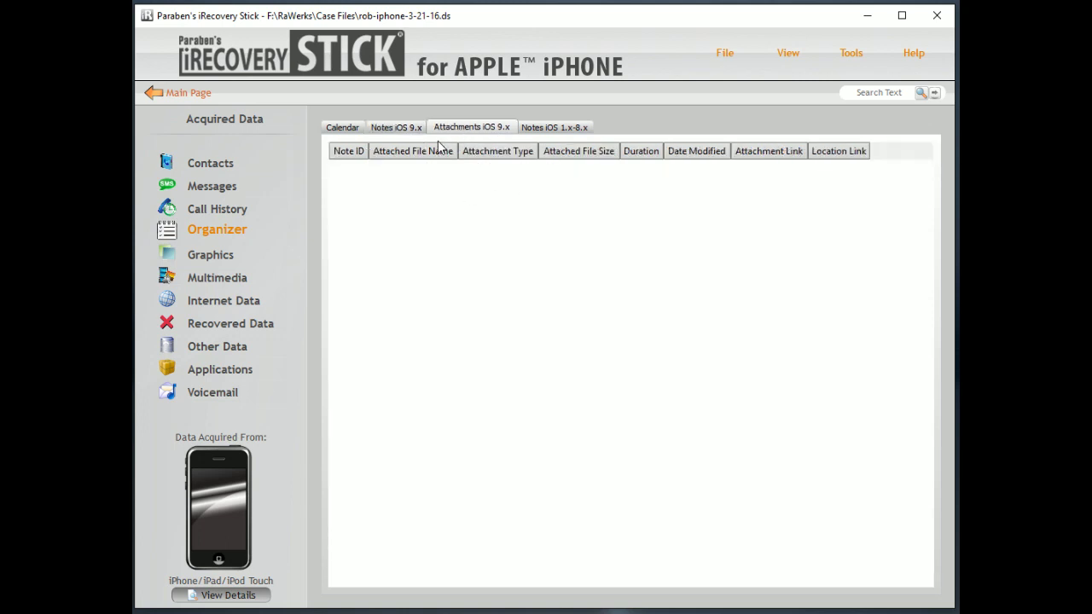
{"action": "left_click", "coordinate": [550, 128]}
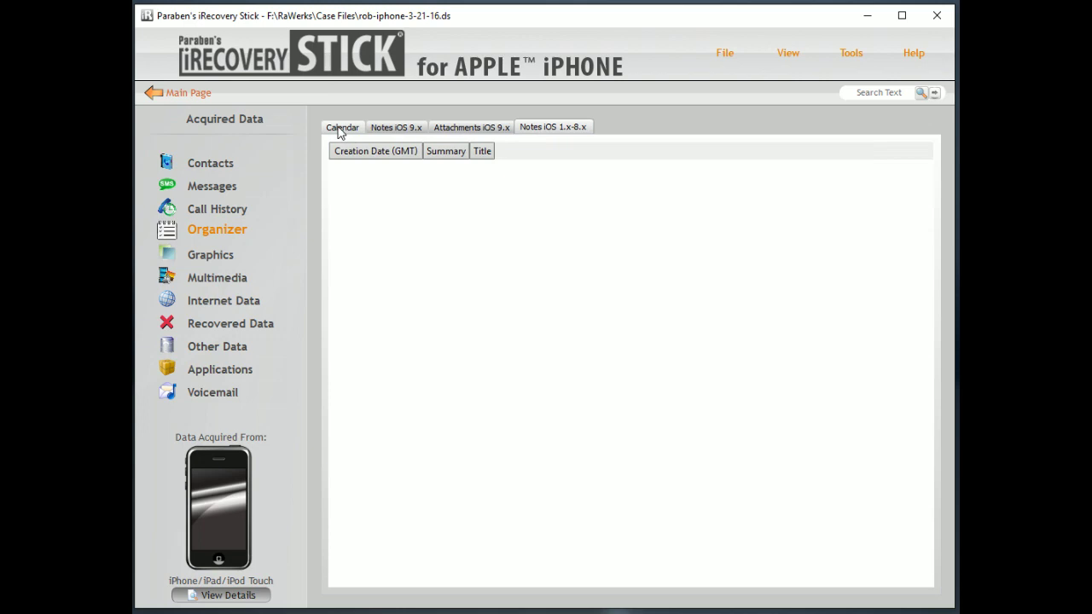
Step: Browse the thumbnails of the acquired graphics
{"action": "left_click", "coordinate": [218, 252]}
{"action": "scroll", "coordinate": [419, 245], "scroll_direction": "down", "scroll_amount": 3}
{"action": "scroll", "coordinate": [417, 245], "scroll_direction": "up", "scroll_amount": 1}
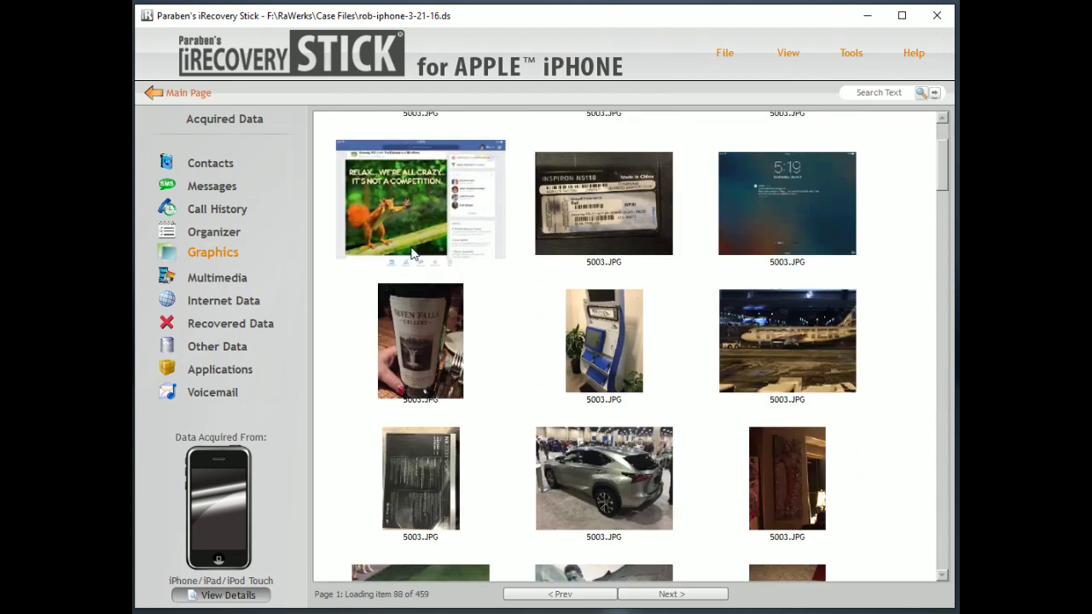
{"action": "scroll", "coordinate": [405, 239], "scroll_direction": "up", "scroll_amount": 1}
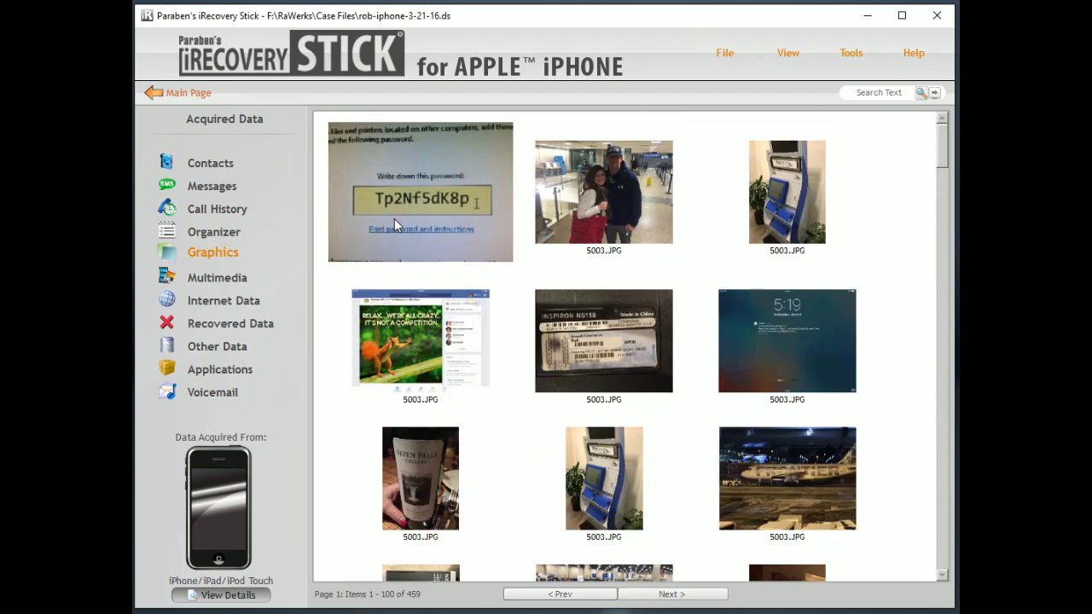
Step: Check the acquired multimedia files and the actions available for IMG_0087.MOV
{"action": "left_click", "coordinate": [210, 279]}
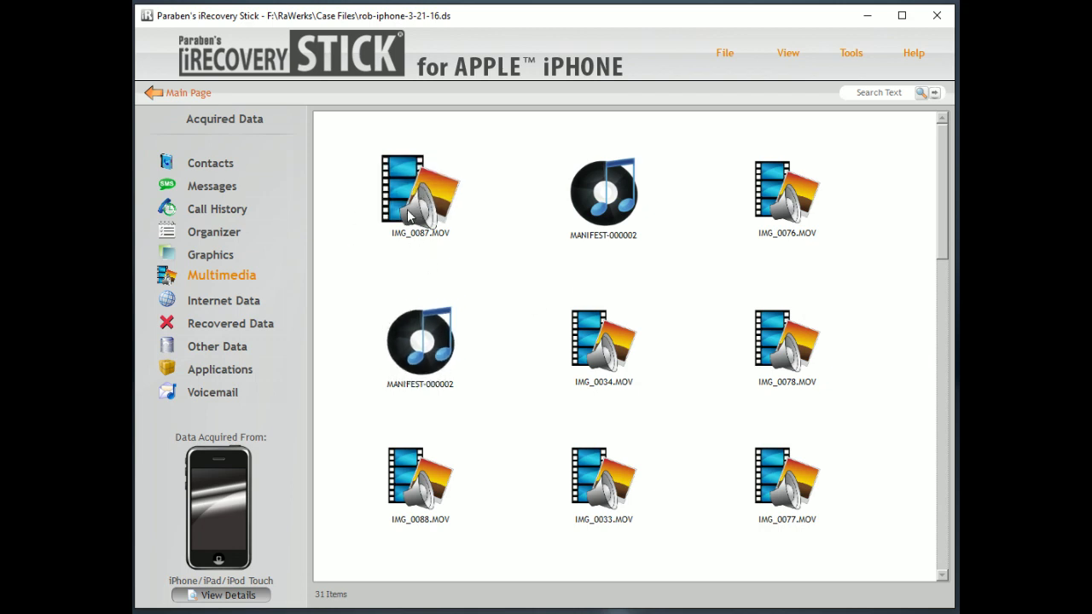
{"action": "right_click", "coordinate": [408, 214]}
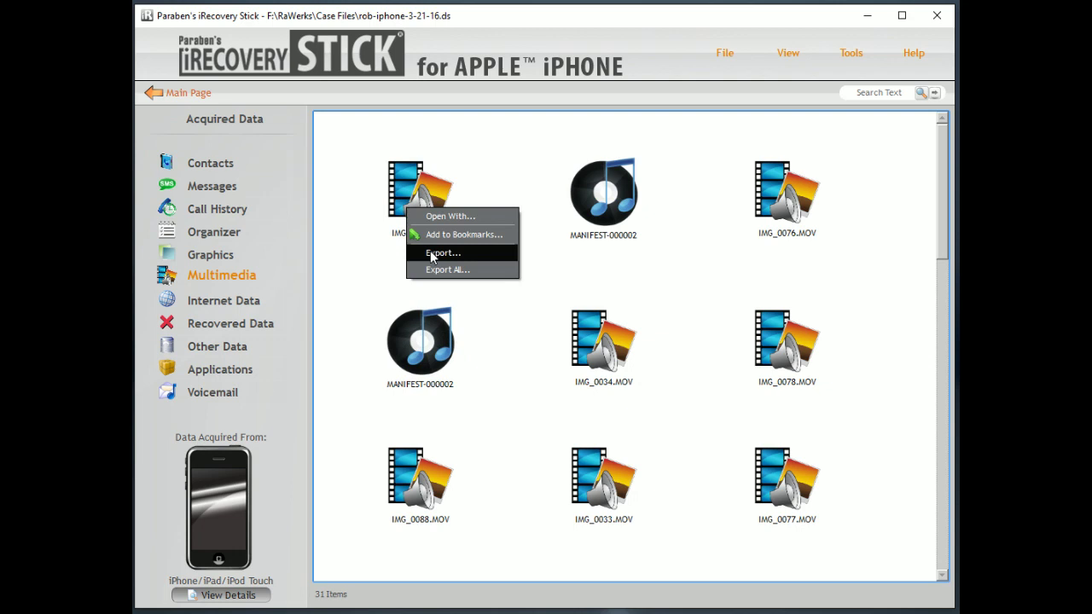
{"action": "left_click", "coordinate": [338, 284]}
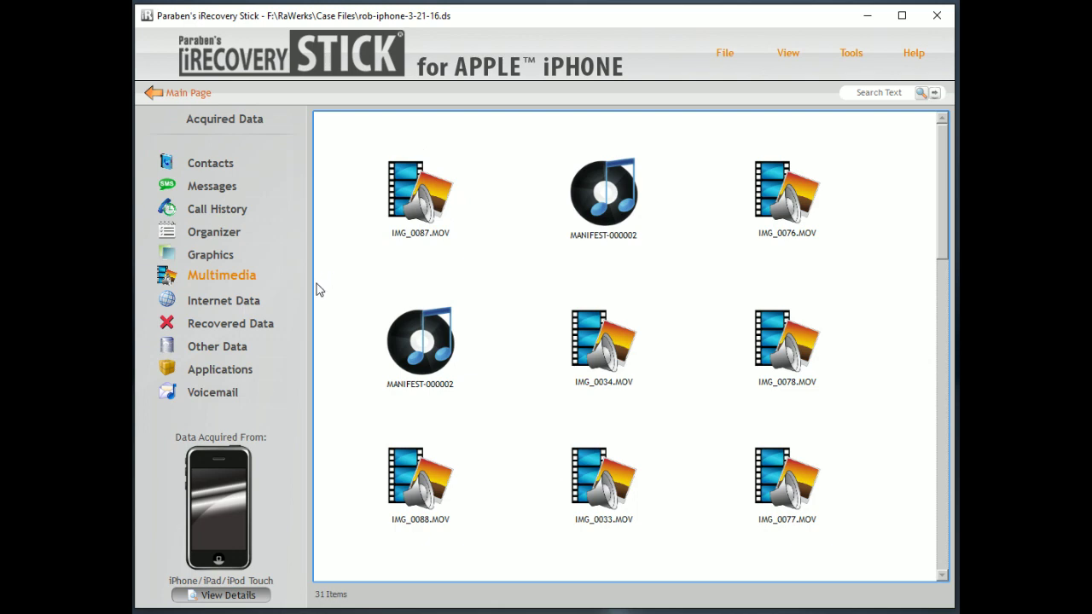
Step: Look through the acquired graphics thumbnails again and return to the multimedia files
{"action": "left_click", "coordinate": [216, 257]}
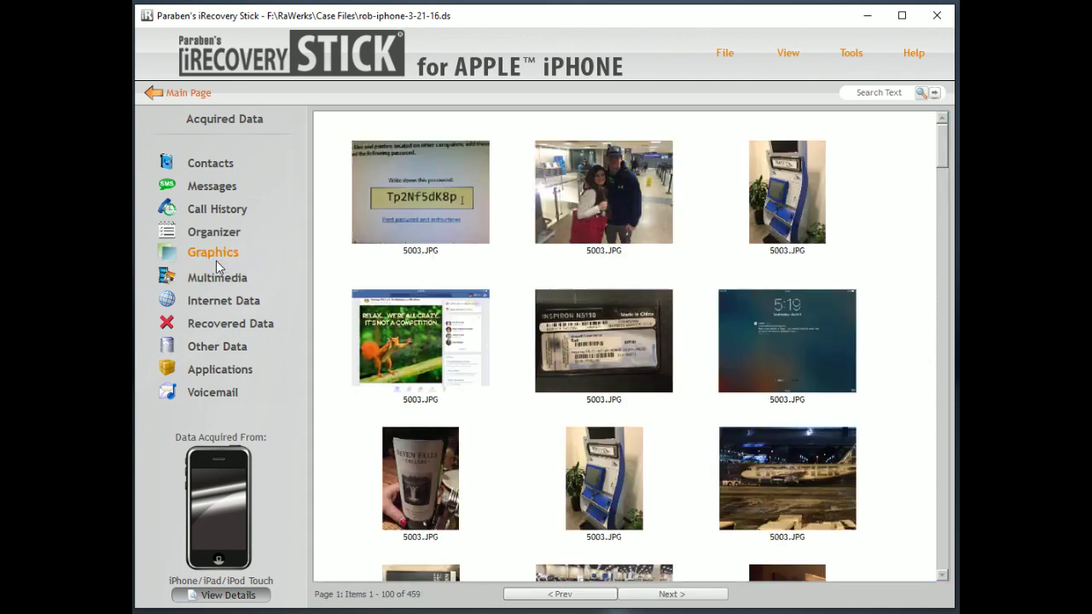
{"action": "scroll", "coordinate": [899, 278], "scroll_direction": "down", "scroll_amount": 3}
{"action": "left_click_drag", "start_coordinate": [947, 213], "coordinate": [942, 128]}
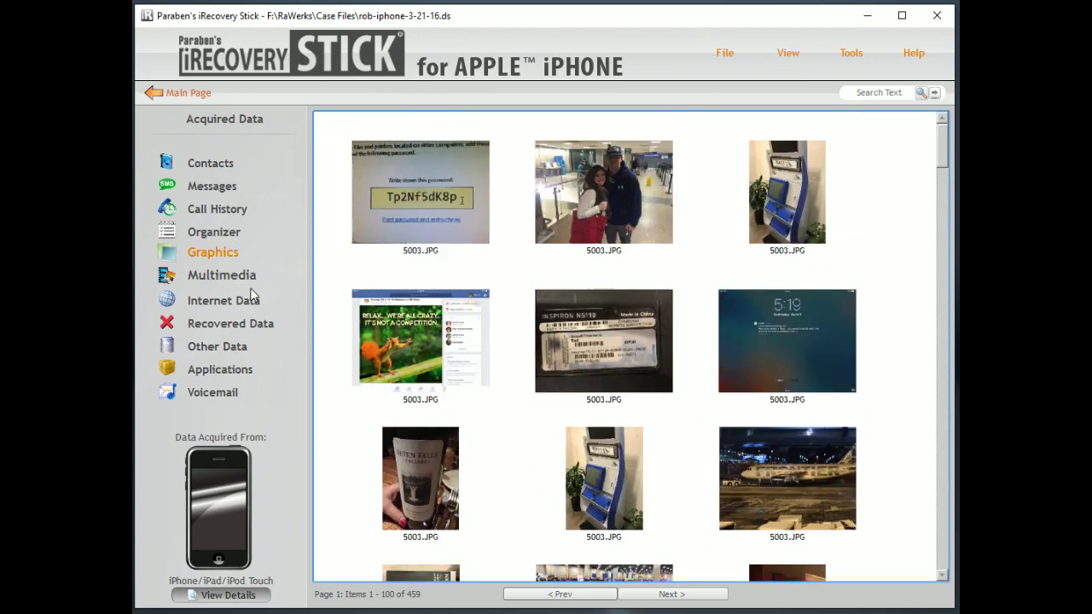
{"action": "left_click", "coordinate": [220, 279]}
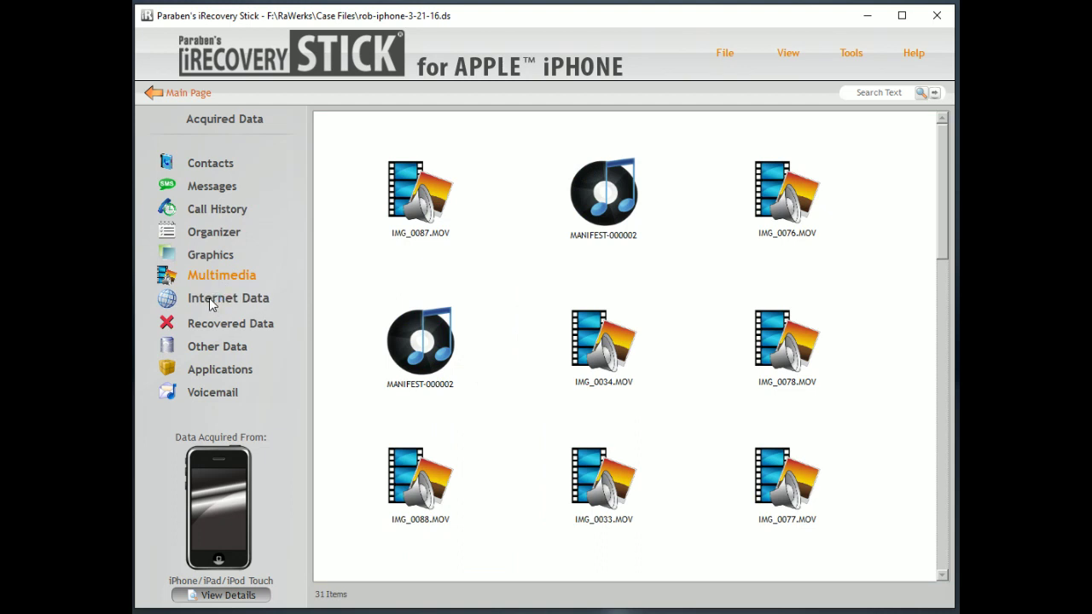
Step: Examine the Safari suspend state and the Safari iOS 8x history in the acquired internet data
{"action": "left_click", "coordinate": [209, 298]}
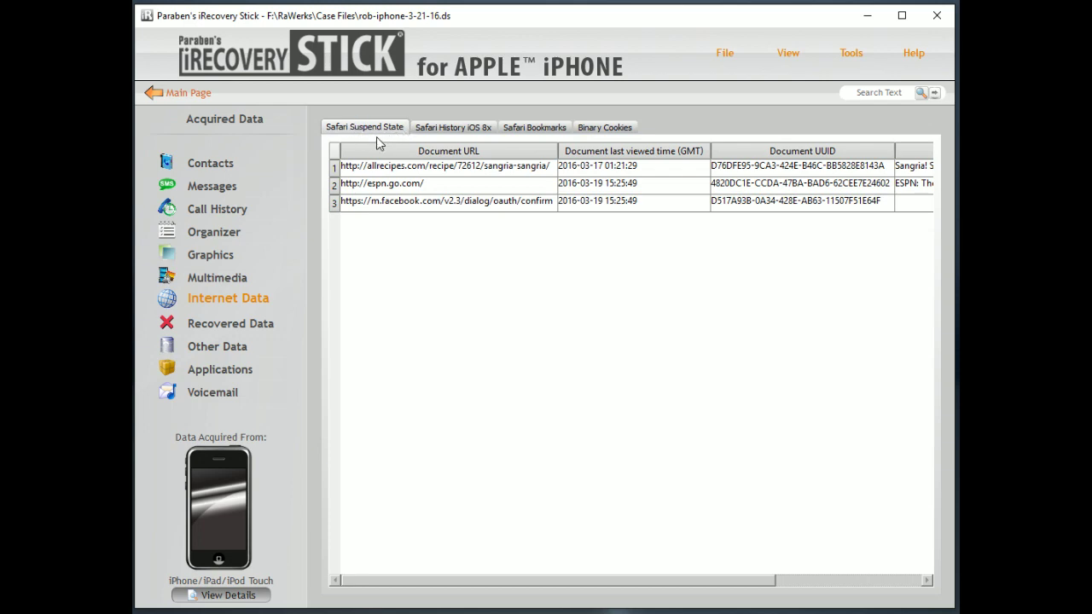
{"action": "left_click", "coordinate": [447, 130]}
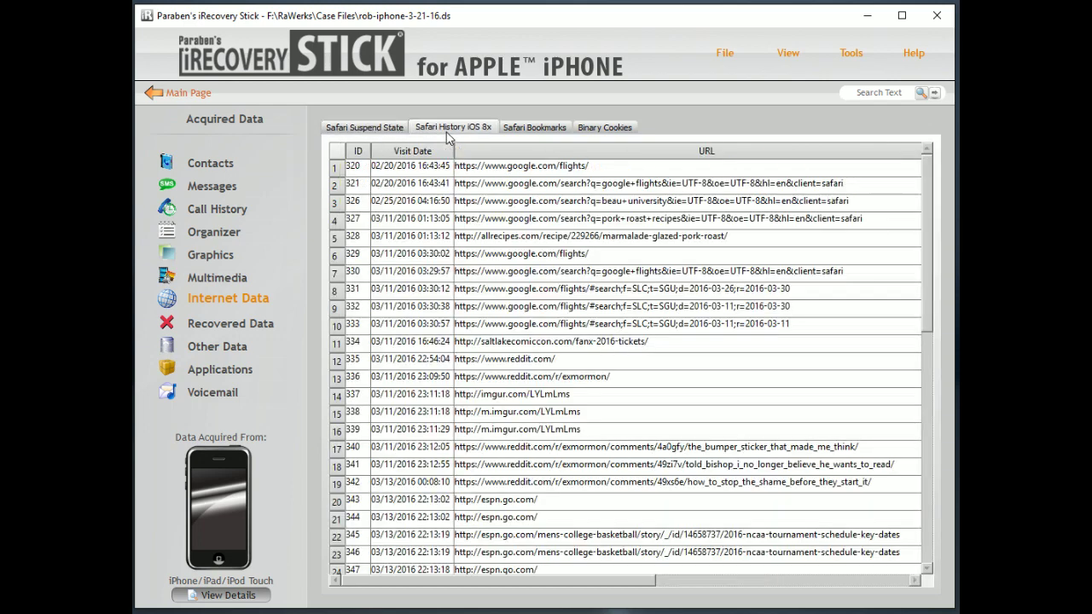
{"action": "scroll", "coordinate": [461, 200], "scroll_direction": "down", "scroll_amount": 4}
{"action": "scroll", "coordinate": [457, 208], "scroll_direction": "up", "scroll_amount": 4}
Step: Examine the Safari bookmarks and the binary cookies in the internet data
{"action": "left_click", "coordinate": [523, 130]}
{"action": "scroll", "coordinate": [462, 218], "scroll_direction": "down", "scroll_amount": 3}
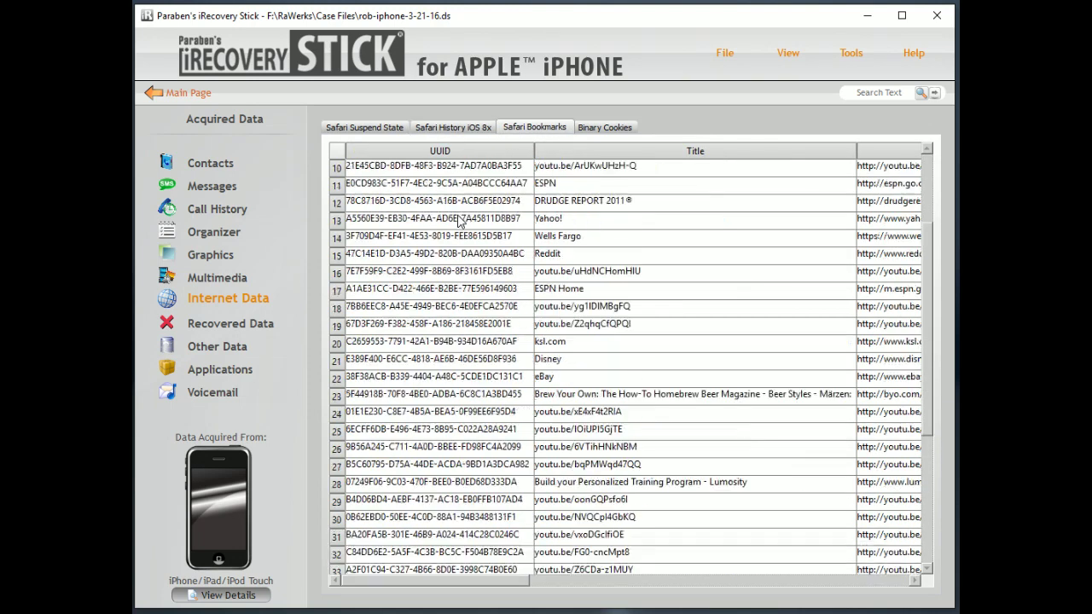
{"action": "scroll", "coordinate": [458, 220], "scroll_direction": "up", "scroll_amount": 3}
{"action": "left_click", "coordinate": [600, 130]}
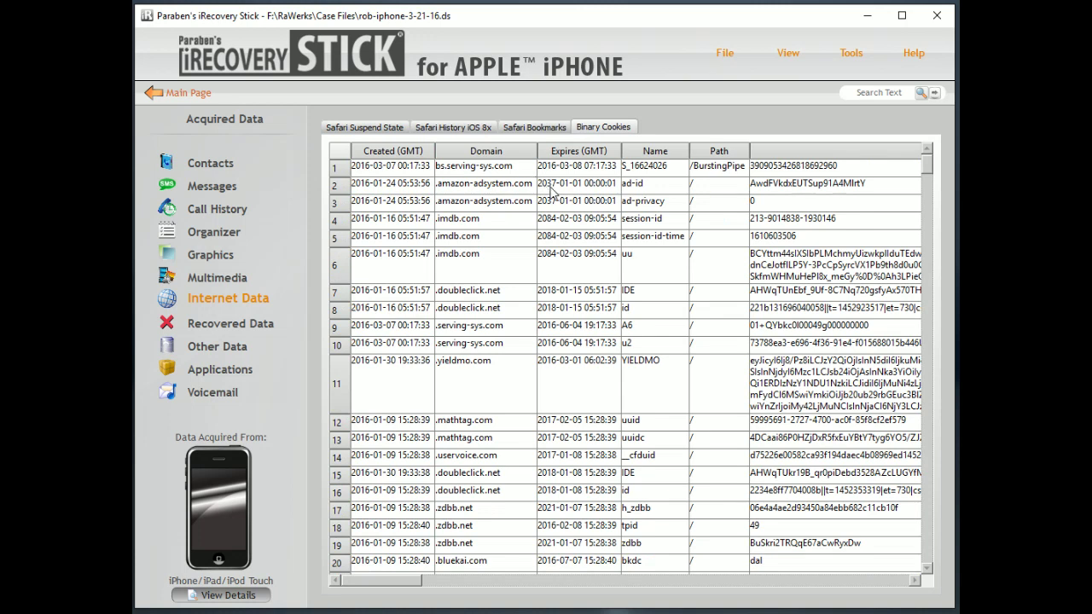
Step: Review the recovered contacts and the recovered visit times in the recovered data
{"action": "left_click", "coordinate": [215, 324]}
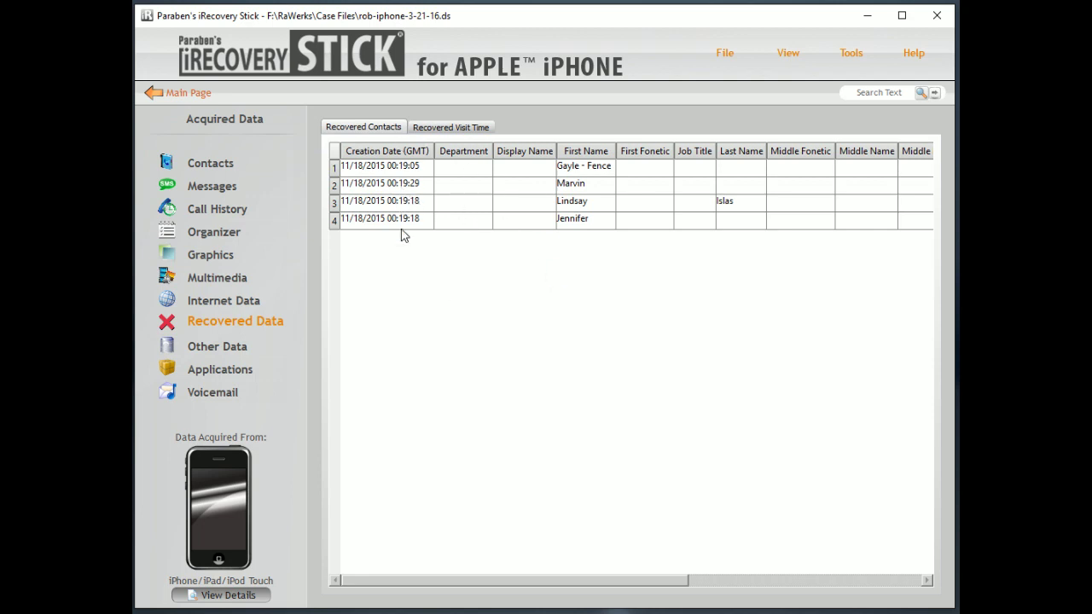
{"action": "left_click", "coordinate": [449, 128]}
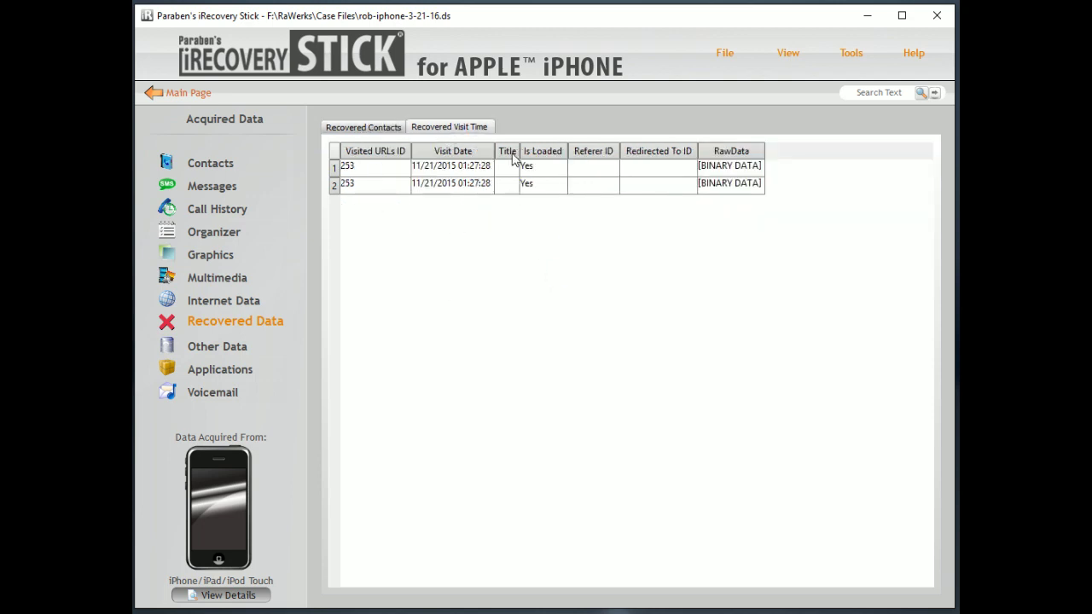
{"action": "left_click", "coordinate": [362, 133]}
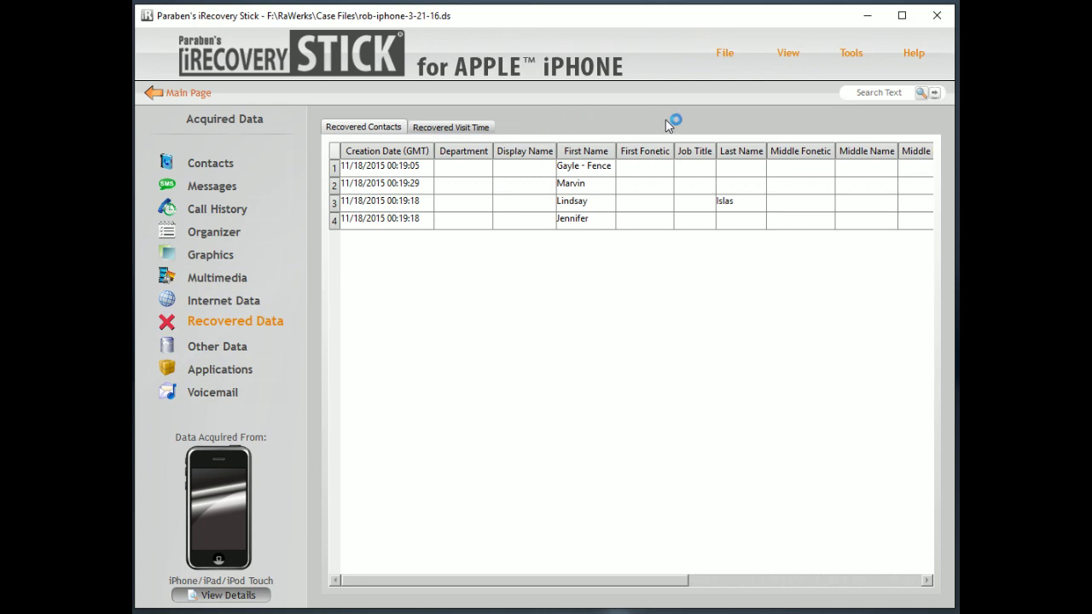
Step: Examine the device properties and the address book images in the other acquired data
{"action": "left_click", "coordinate": [216, 344]}
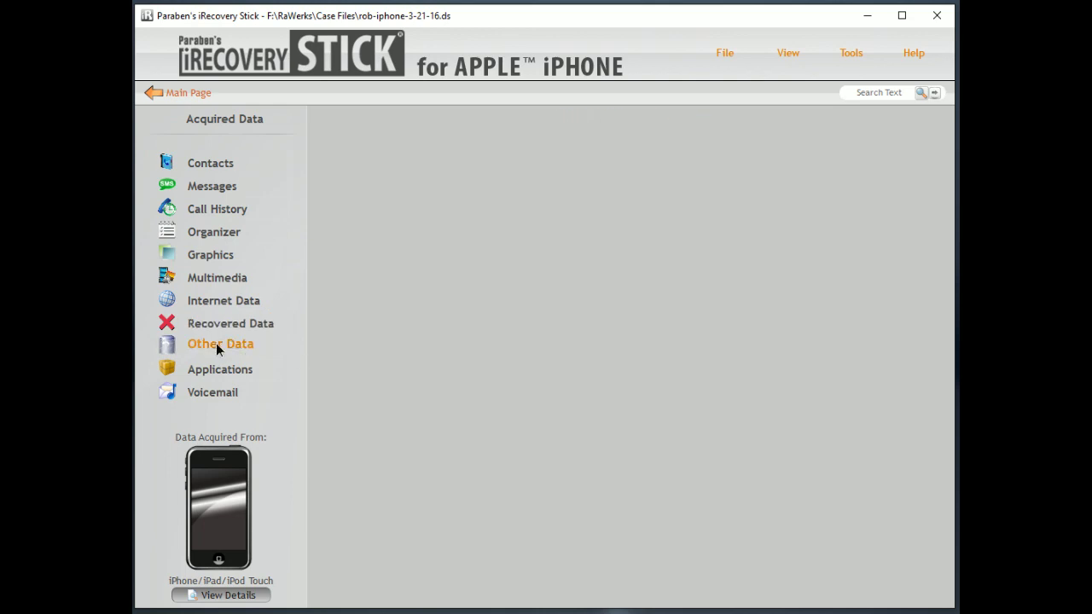
{"action": "scroll", "coordinate": [641, 324], "scroll_direction": "down", "scroll_amount": 5}
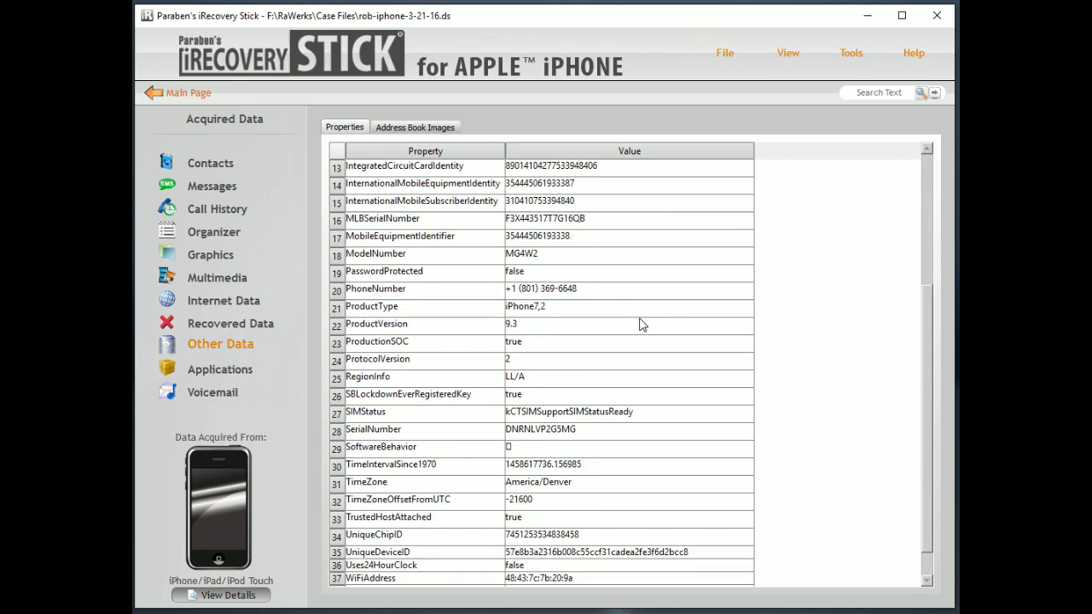
{"action": "scroll", "coordinate": [635, 337], "scroll_direction": "up", "scroll_amount": 5}
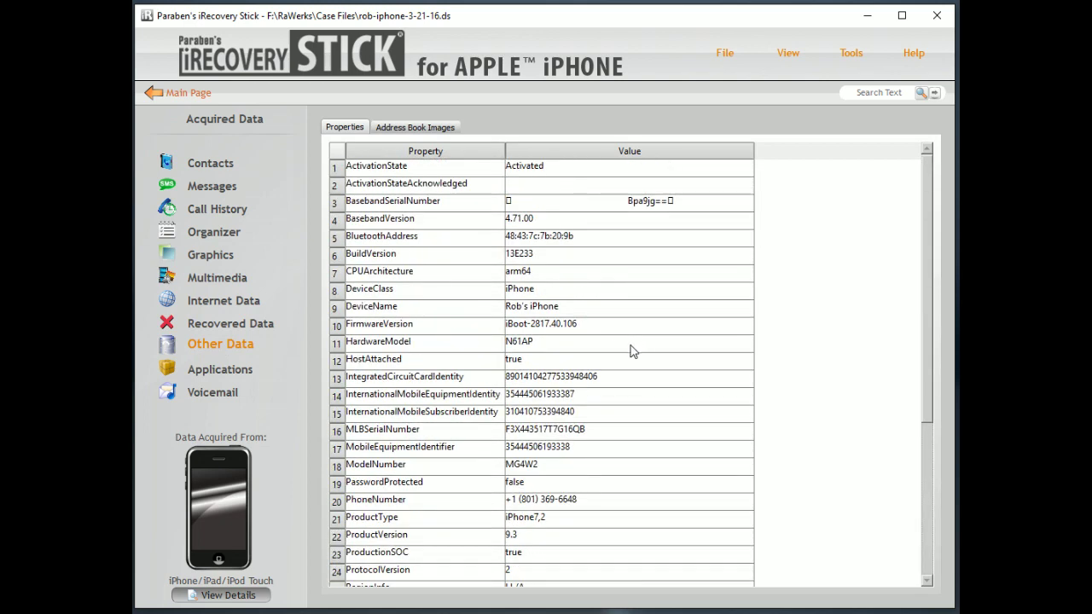
{"action": "left_click", "coordinate": [399, 127]}
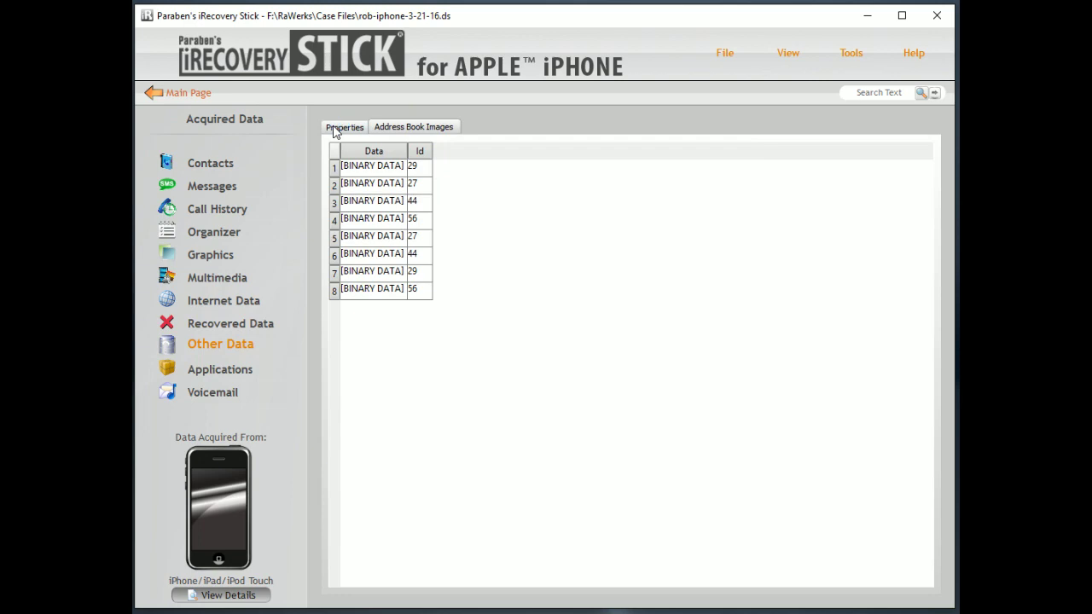
{"action": "left_click", "coordinate": [341, 127]}
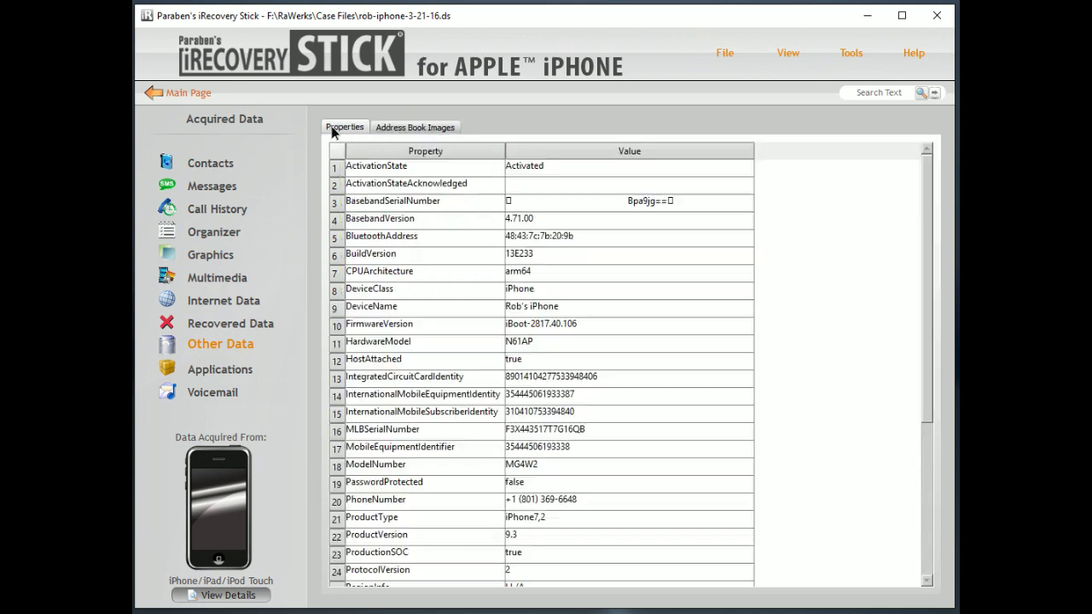
Step: Review the list of installed applications and each application's permissions and malware rating
{"action": "left_click", "coordinate": [215, 369]}
{"action": "scroll", "coordinate": [525, 357], "scroll_direction": "down", "scroll_amount": 3}
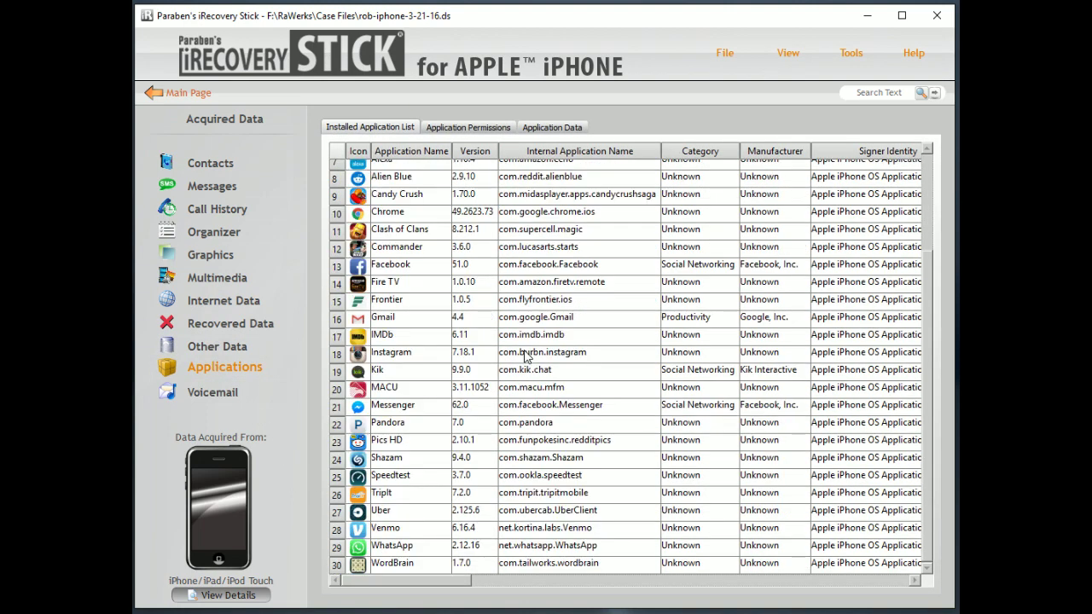
{"action": "scroll", "coordinate": [526, 352], "scroll_direction": "up", "scroll_amount": 3}
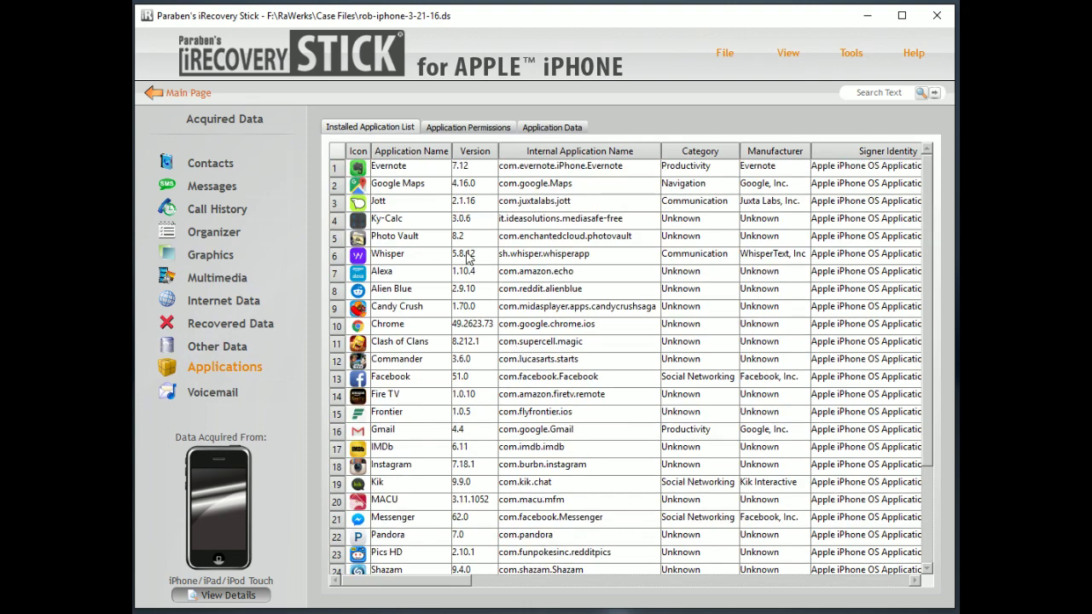
{"action": "scroll", "coordinate": [462, 532], "scroll_direction": "down", "scroll_amount": 3}
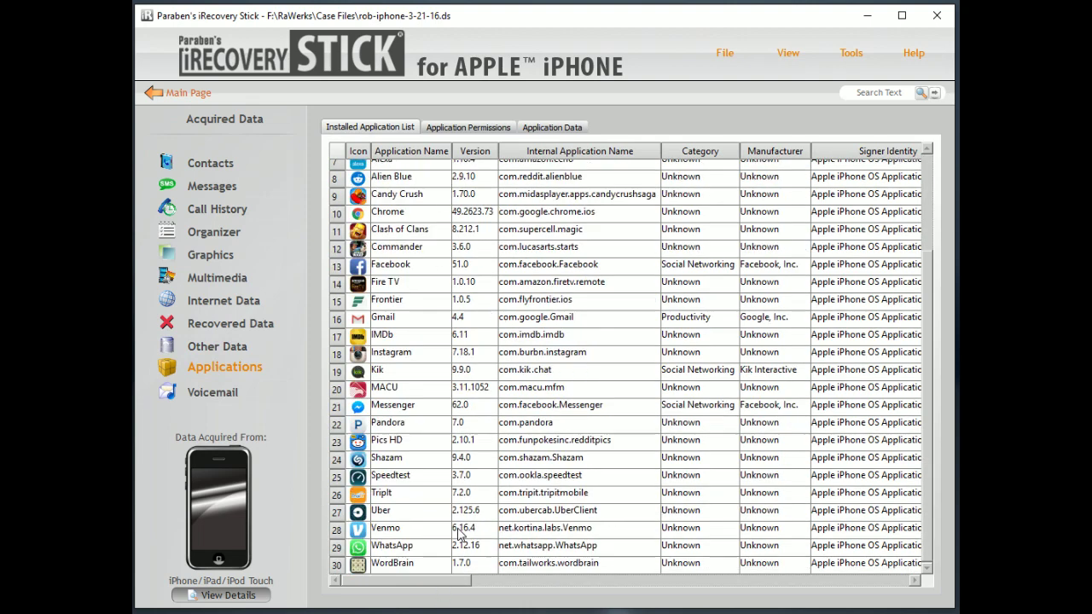
{"action": "scroll", "coordinate": [458, 529], "scroll_direction": "up", "scroll_amount": 3}
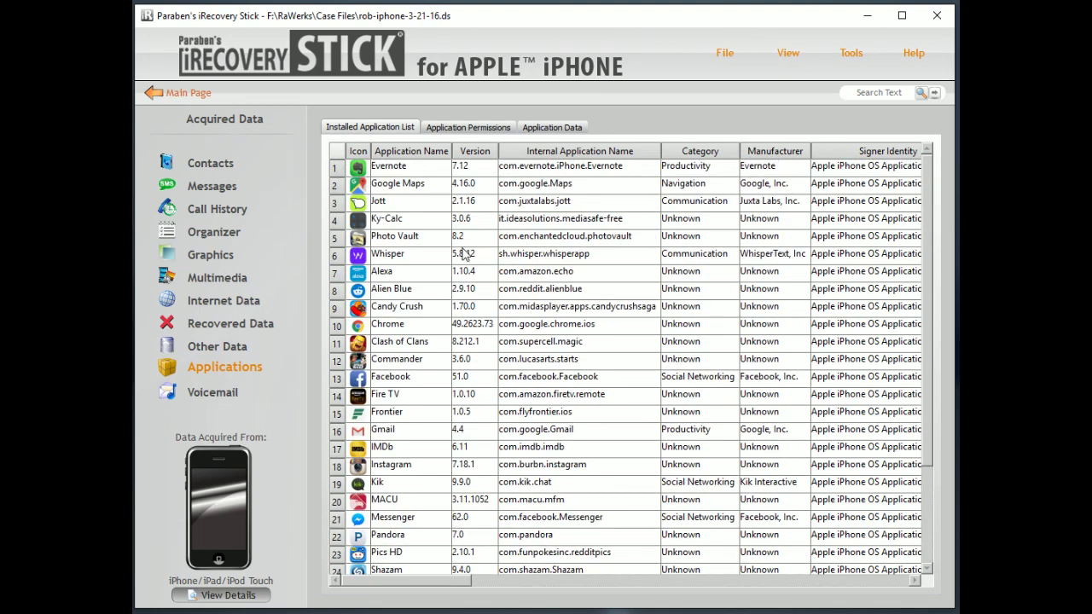
{"action": "left_click", "coordinate": [464, 128]}
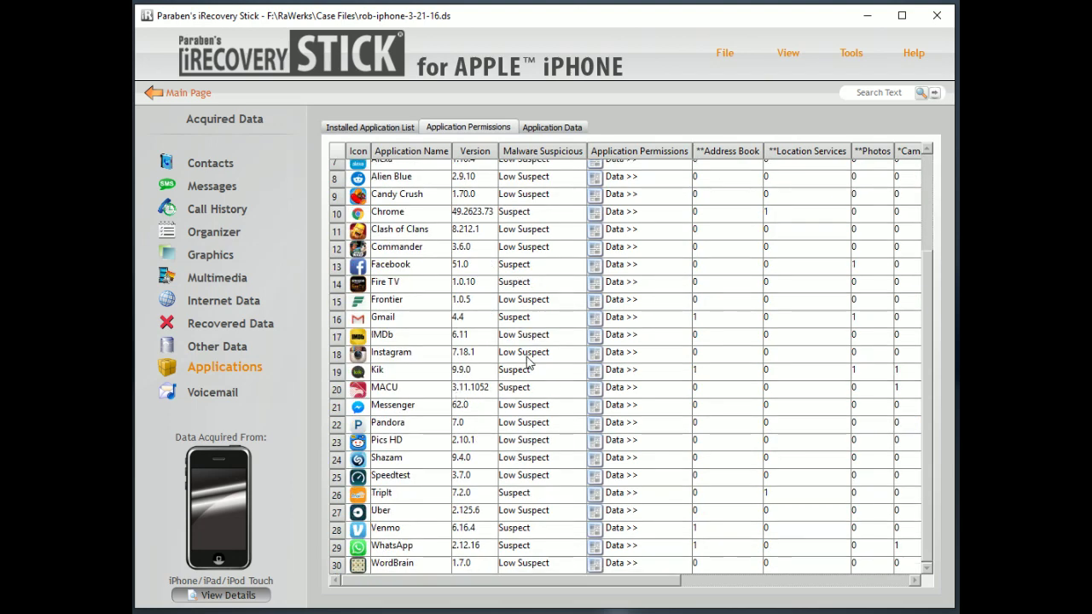
{"action": "scroll", "coordinate": [527, 359], "scroll_direction": "up", "scroll_amount": 2}
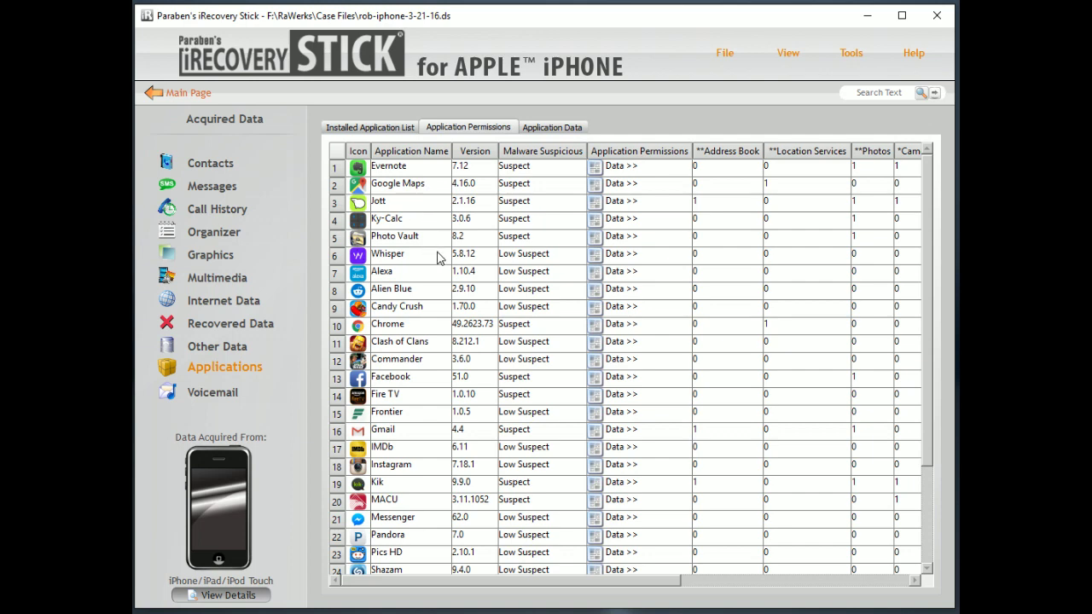
Step: Show the acquired application data and expand the Google Maps and Jott Messenger folders
{"action": "left_click", "coordinate": [550, 127]}
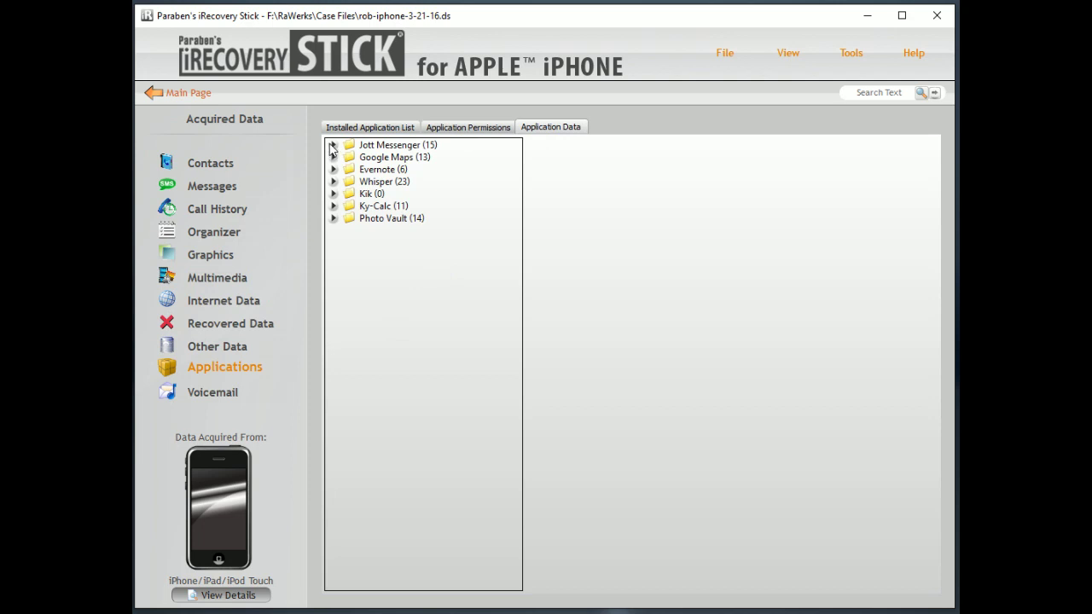
{"action": "left_click", "coordinate": [334, 157]}
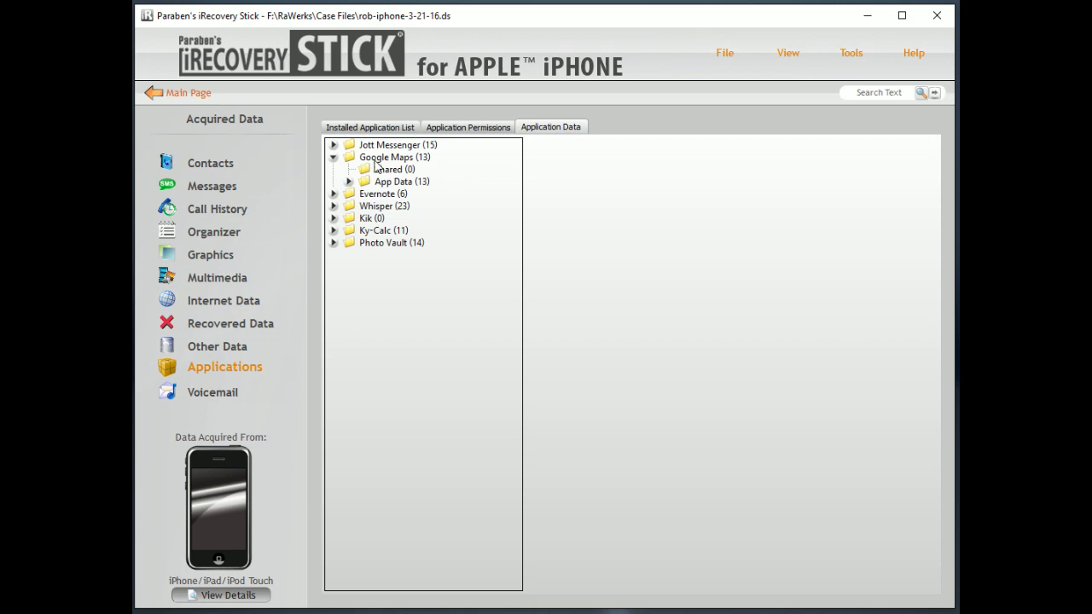
{"action": "left_click", "coordinate": [334, 145]}
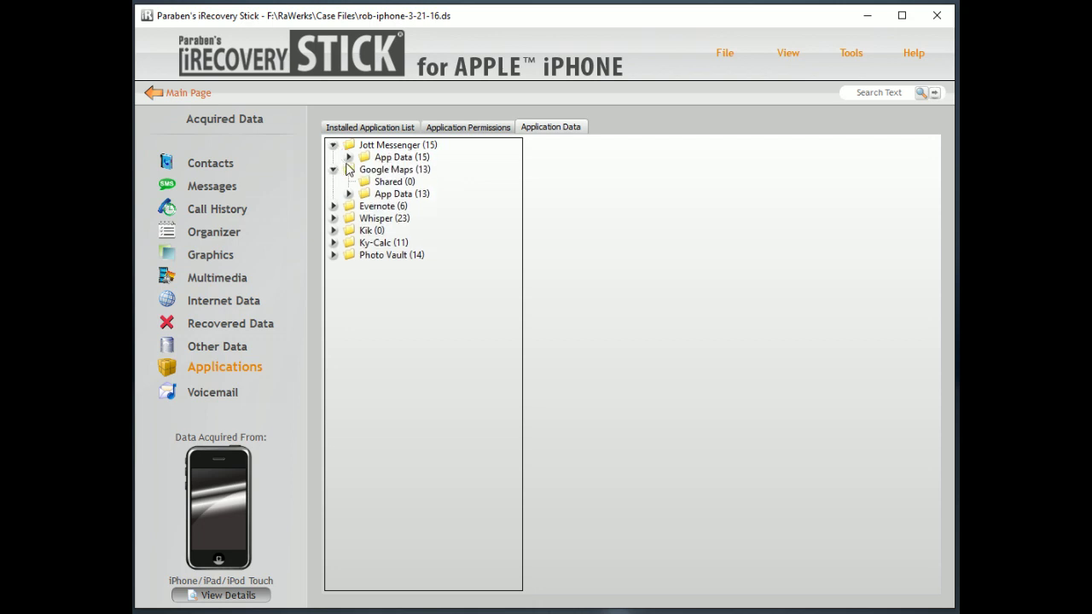
Step: Examine the deleted messages in the chats of the Jott Messenger account, including the received time and status columns
{"action": "left_click", "coordinate": [391, 161]}
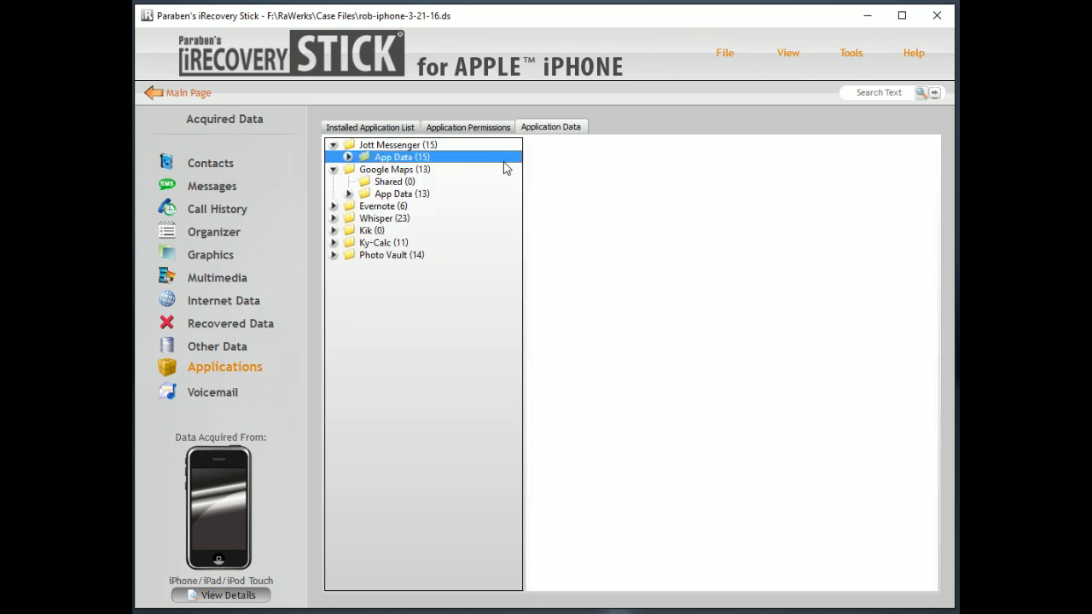
{"action": "left_click", "coordinate": [349, 158]}
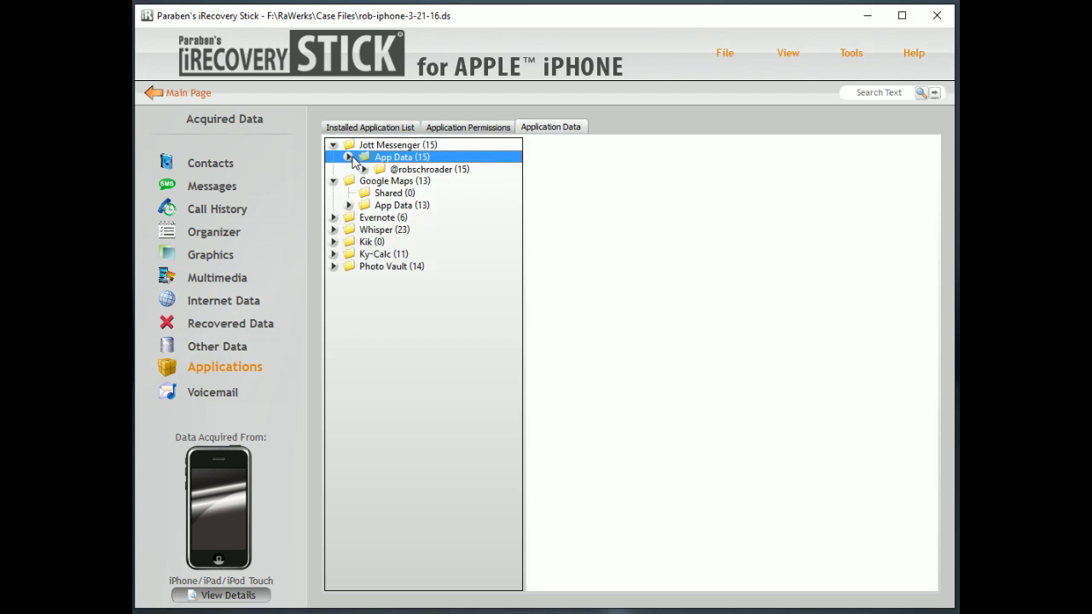
{"action": "left_click", "coordinate": [403, 168]}
{"action": "left_click", "coordinate": [364, 169]}
{"action": "left_click", "coordinate": [423, 182]}
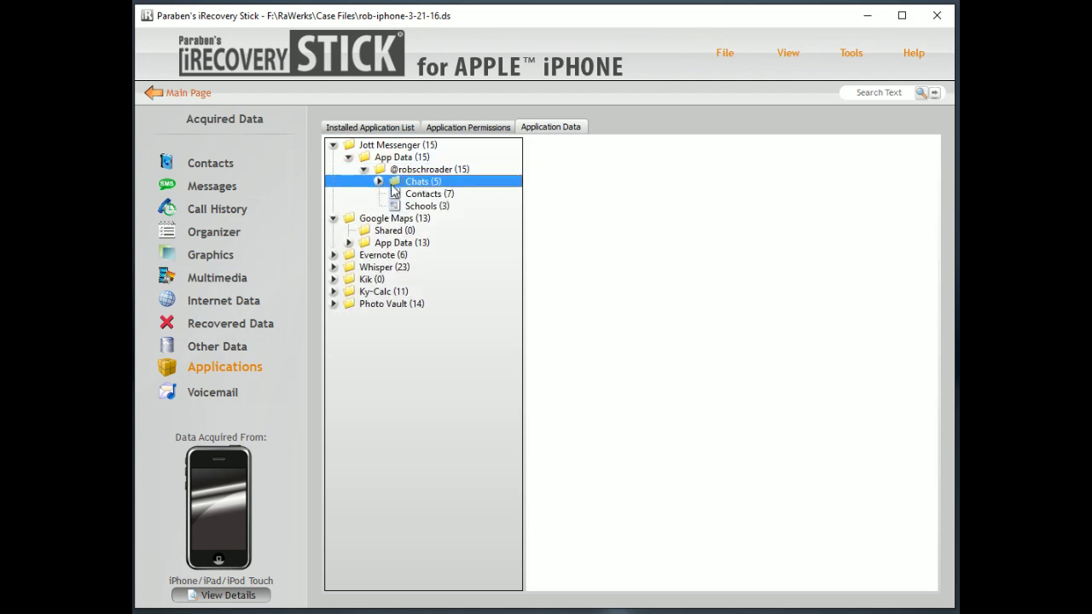
{"action": "left_click", "coordinate": [378, 182]}
{"action": "left_click", "coordinate": [447, 194]}
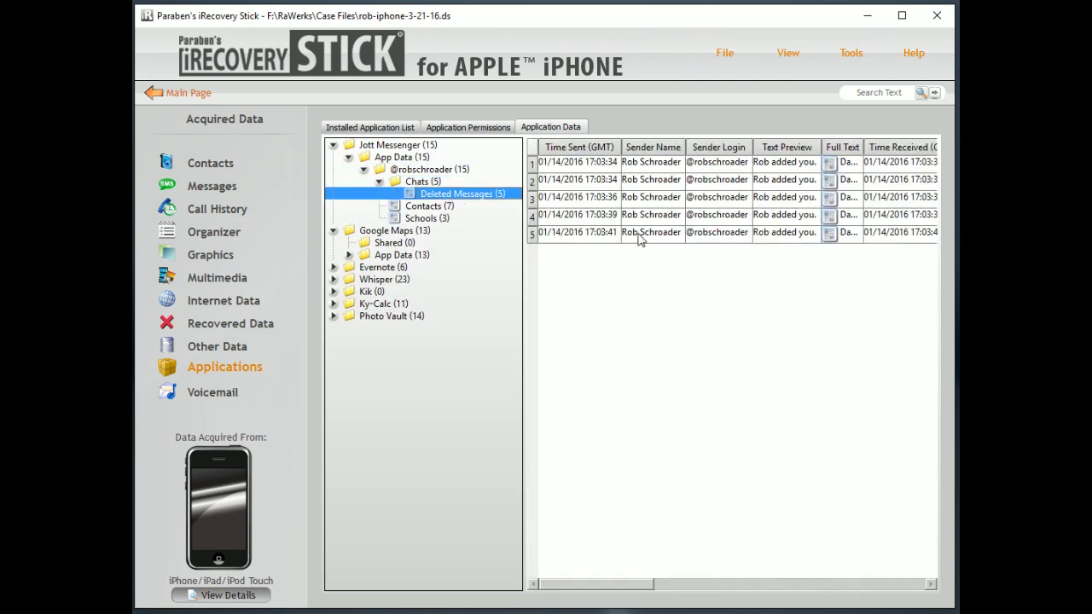
{"action": "left_click", "coordinate": [674, 583]}
{"action": "left_click_drag", "start_coordinate": [667, 585], "coordinate": [722, 581]}
{"action": "left_click", "coordinate": [432, 381]}
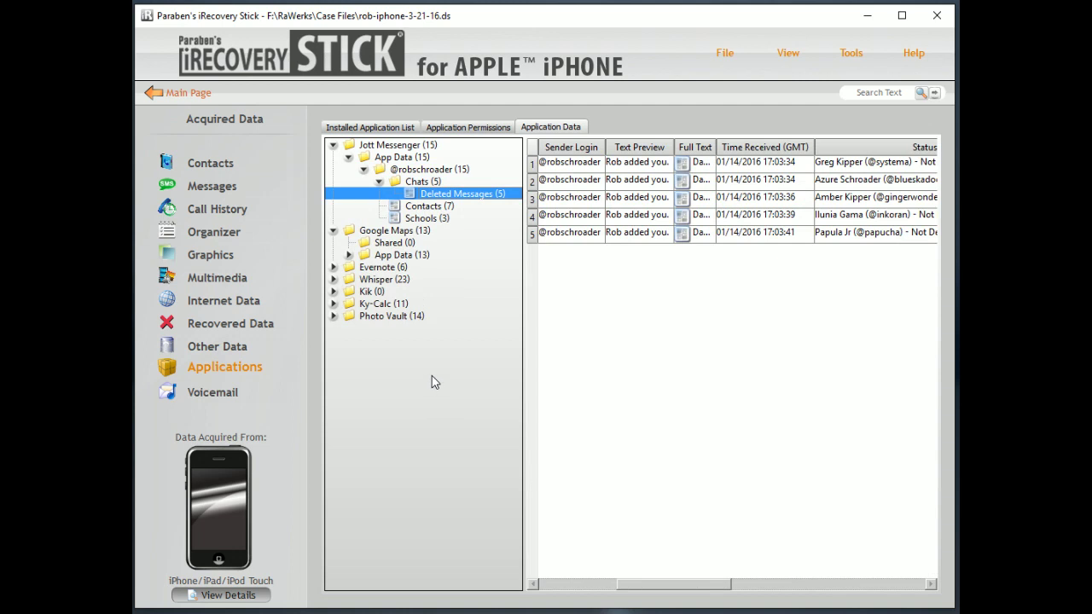
Step: Browse the other hidden files in the Ky-Calc application data
{"action": "left_click", "coordinate": [334, 304]}
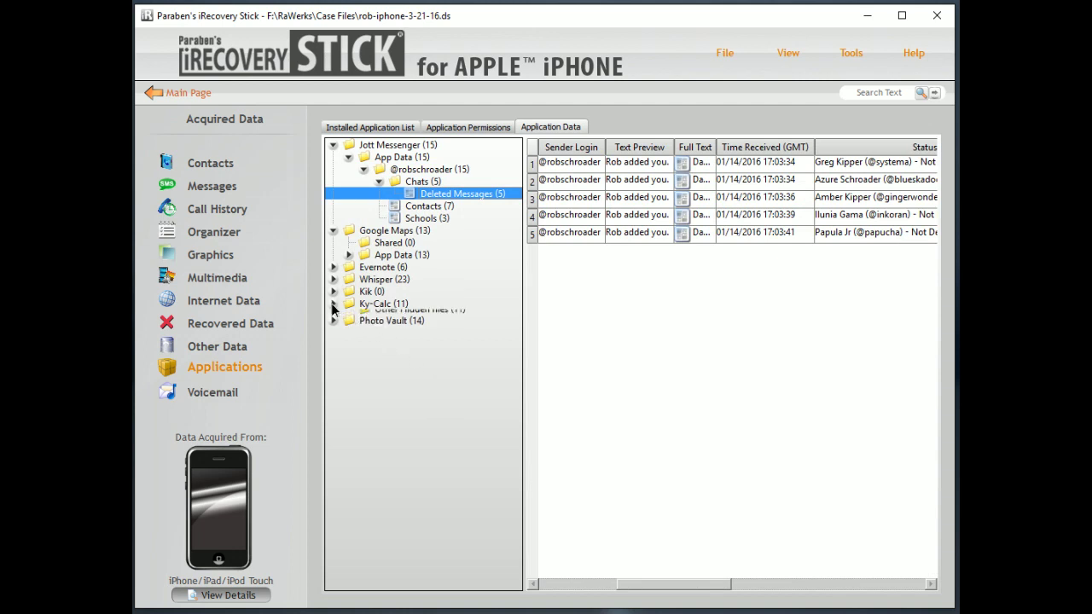
{"action": "left_click", "coordinate": [394, 317]}
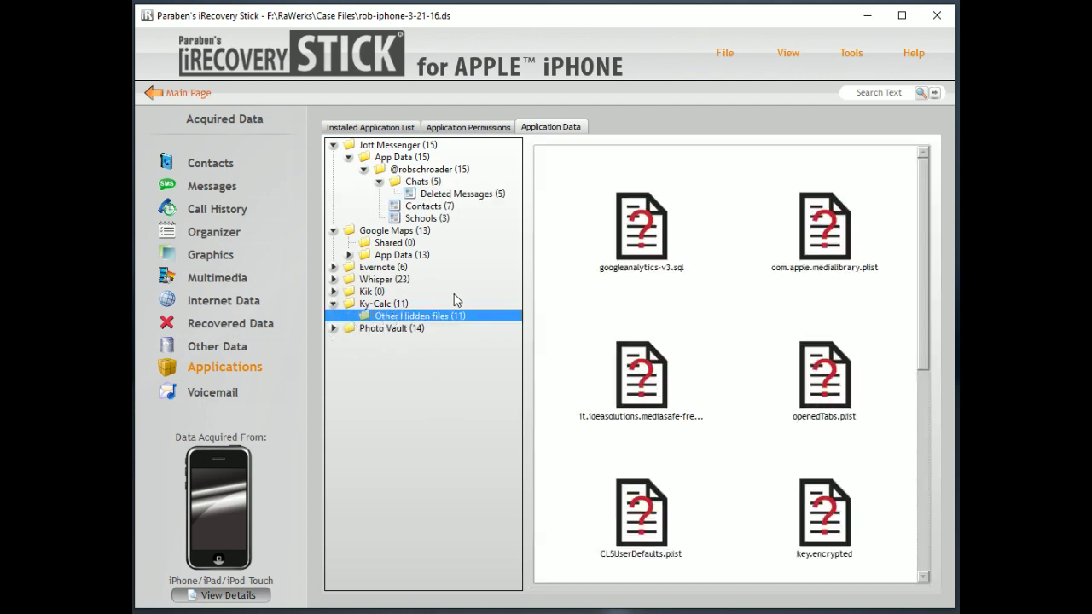
{"action": "scroll", "coordinate": [595, 328], "scroll_direction": "down", "scroll_amount": 5}
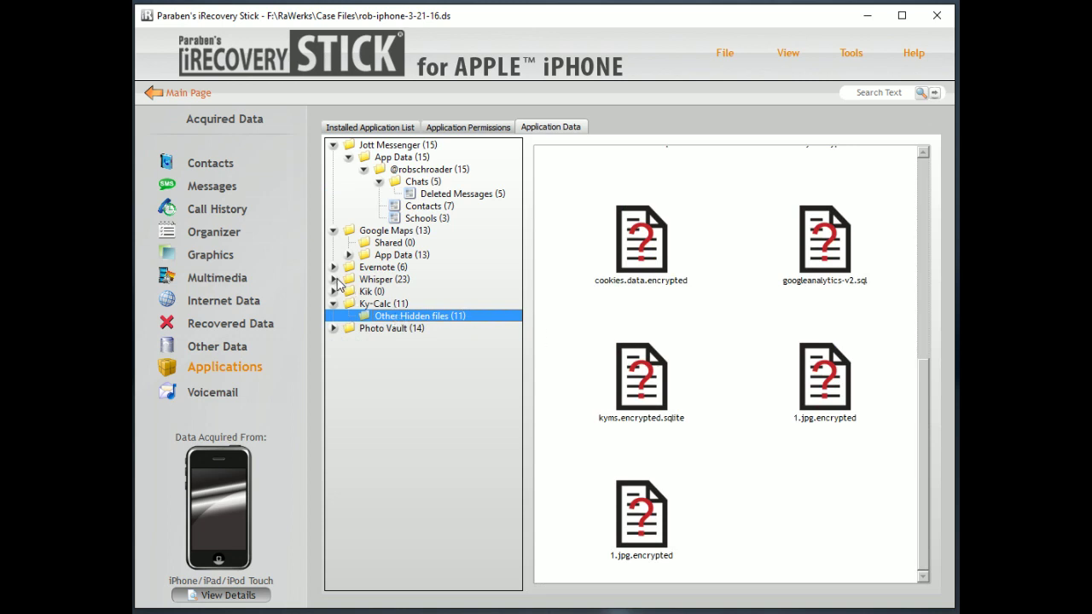
Step: Expand the Photo Vault application data and view its hidden images
{"action": "left_click", "coordinate": [333, 328]}
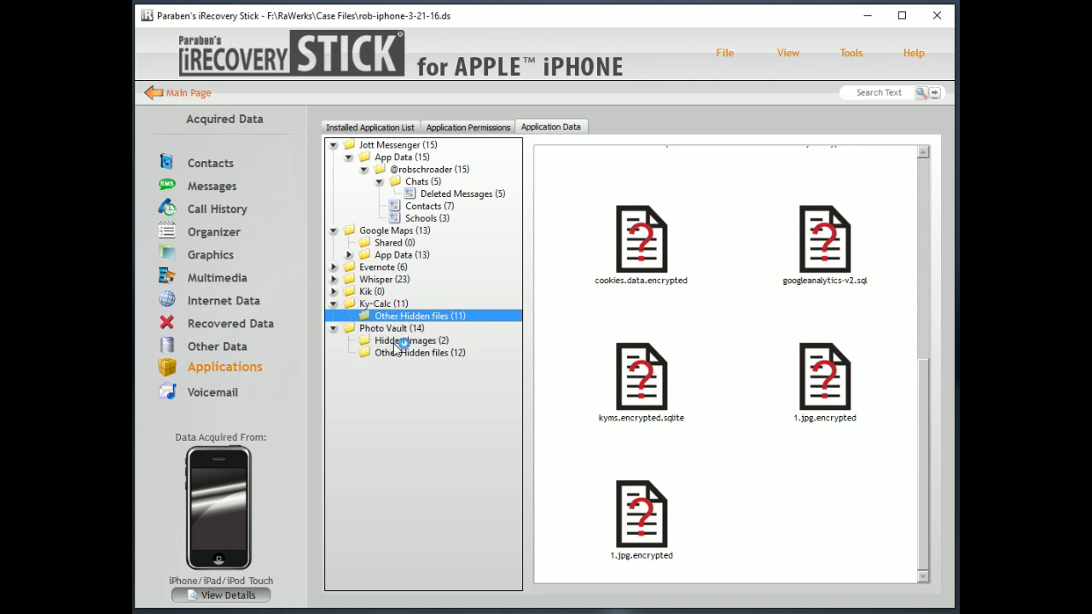
{"action": "left_click", "coordinate": [368, 342]}
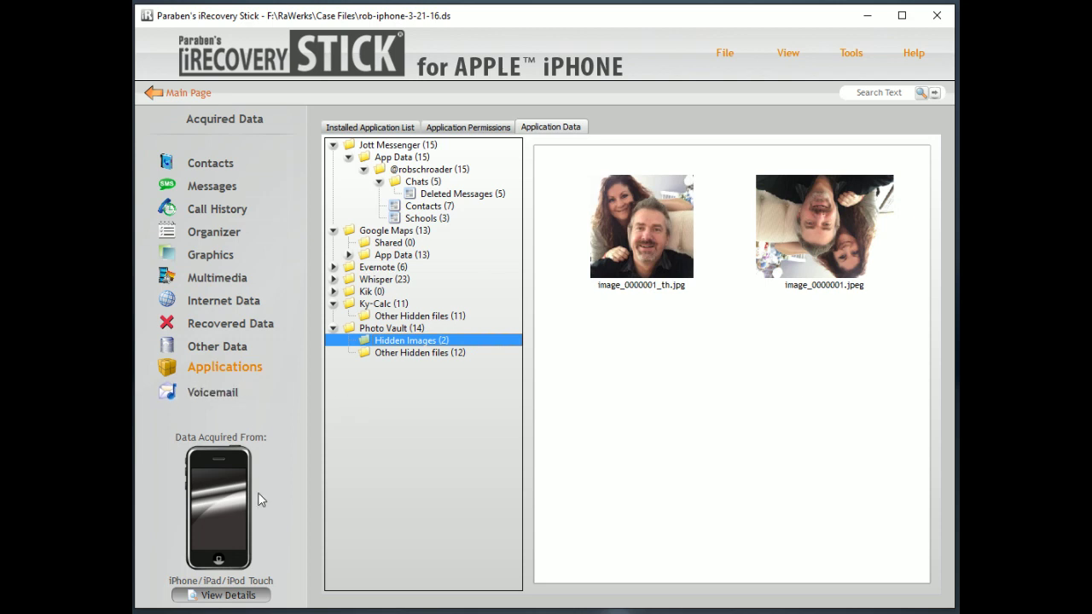
Step: Show the details of the acquired device and review its properties
{"action": "left_click", "coordinate": [245, 595]}
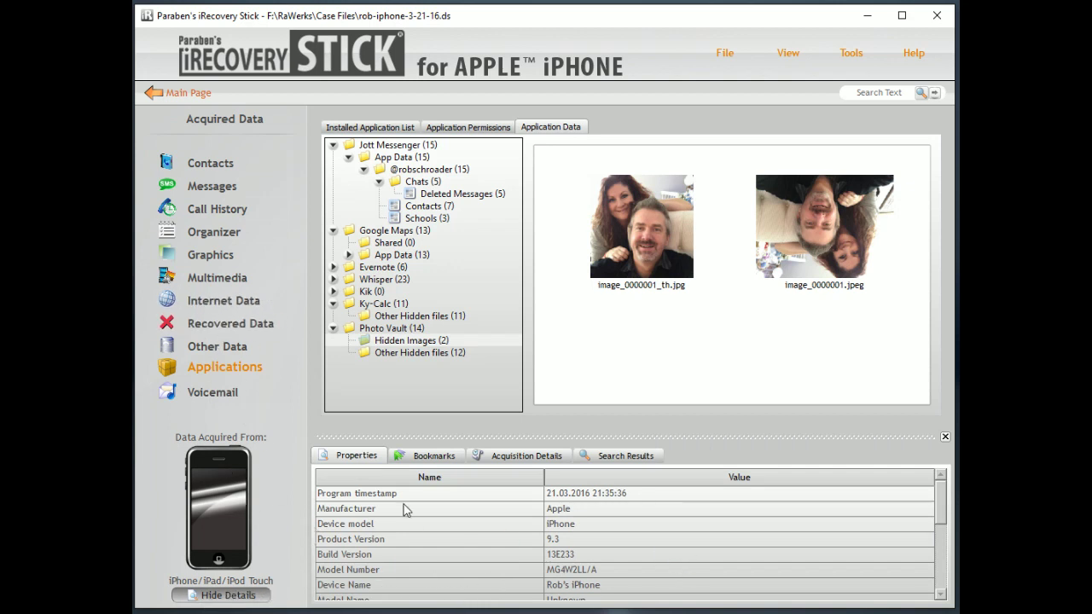
{"action": "scroll", "coordinate": [469, 524], "scroll_direction": "down", "scroll_amount": 3}
{"action": "scroll", "coordinate": [471, 531], "scroll_direction": "up", "scroll_amount": 3}
Step: View the bookmarks list and check which actions are available for the image_0000001_th.jpg hidden image
{"action": "left_click", "coordinate": [429, 461]}
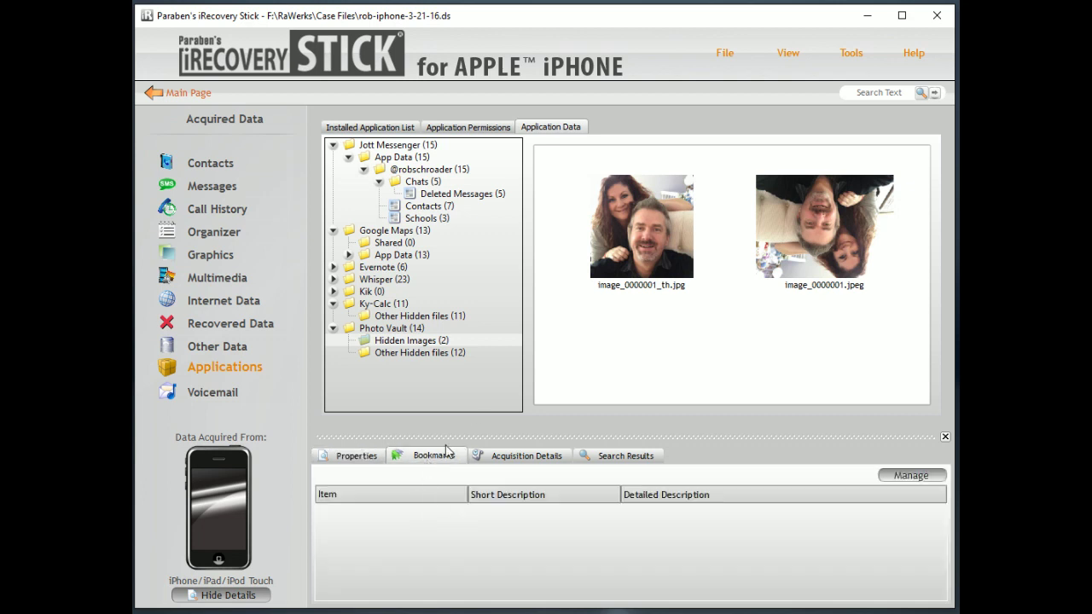
{"action": "right_click", "coordinate": [629, 210]}
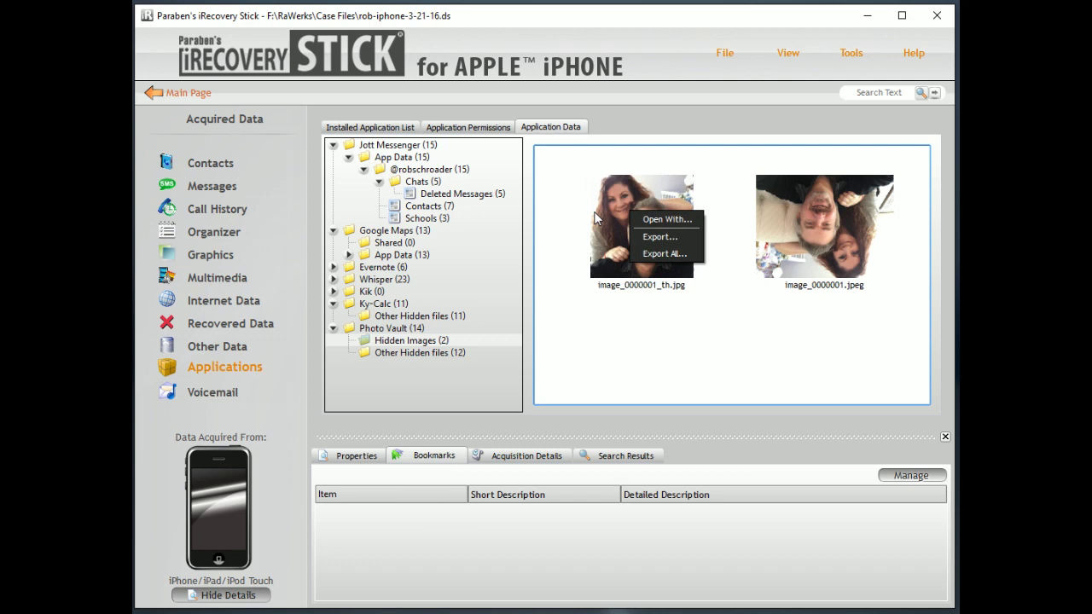
{"action": "left_click", "coordinate": [624, 361]}
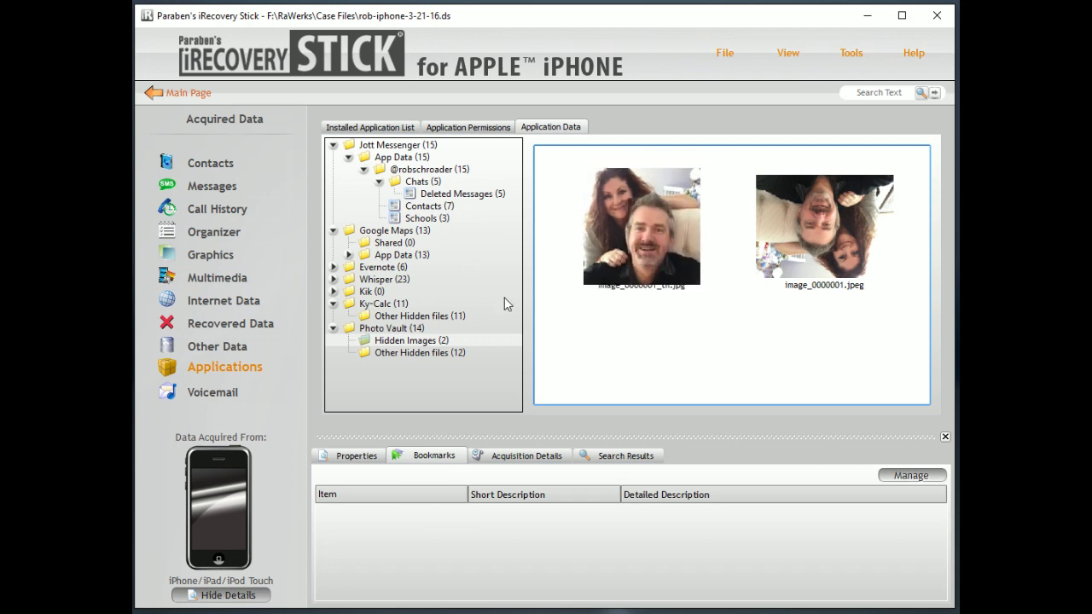
Step: Show the acquired contacts and examine the bookmark form for the first contact, closing it without saving
{"action": "left_click", "coordinate": [211, 173]}
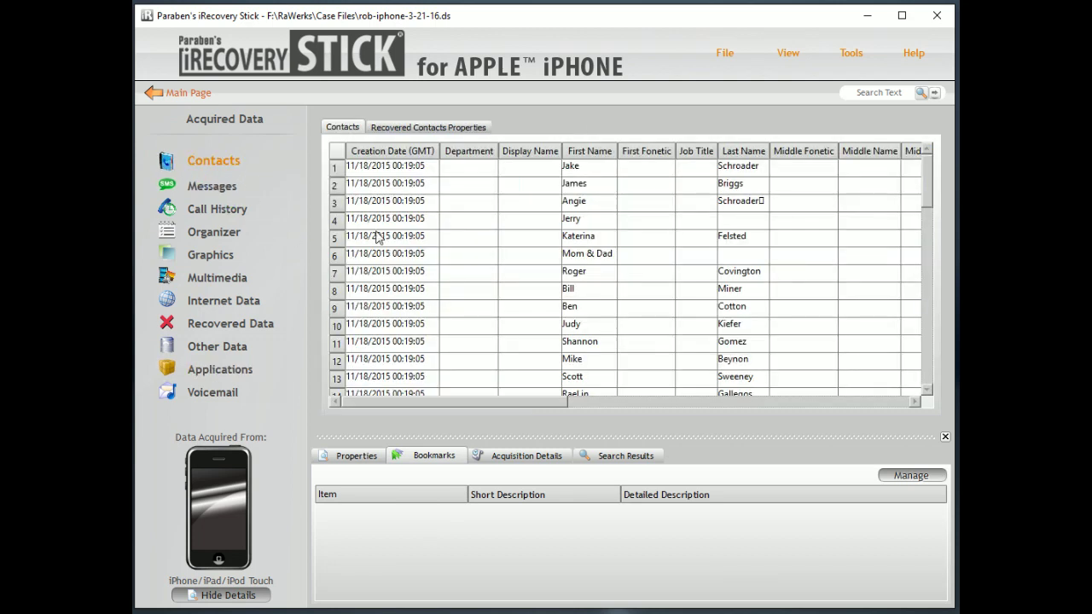
{"action": "left_click", "coordinate": [399, 172]}
{"action": "right_click", "coordinate": [401, 173]}
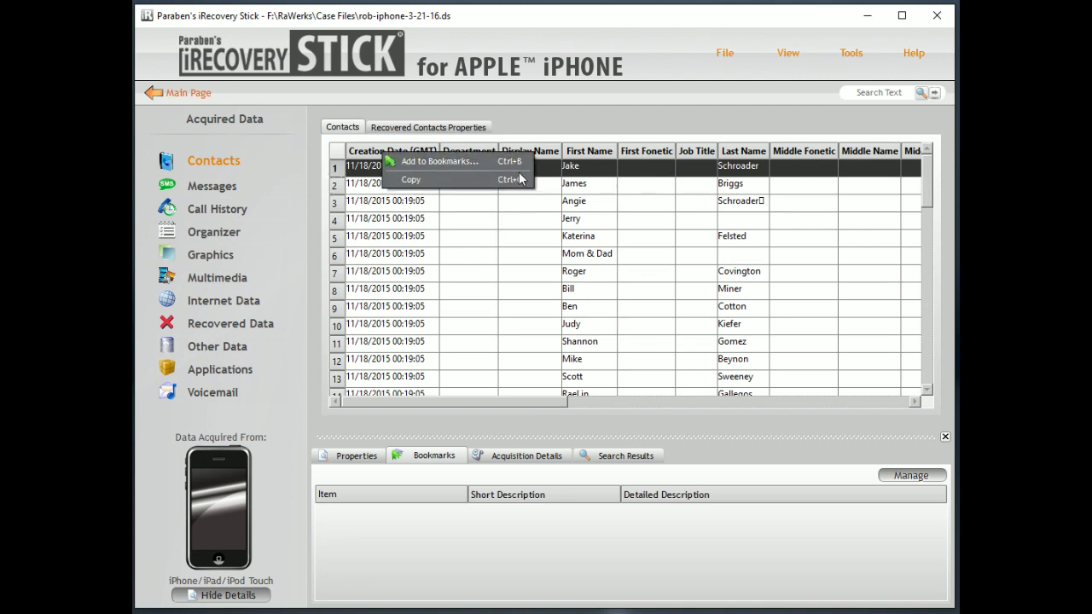
{"action": "left_click", "coordinate": [437, 162]}
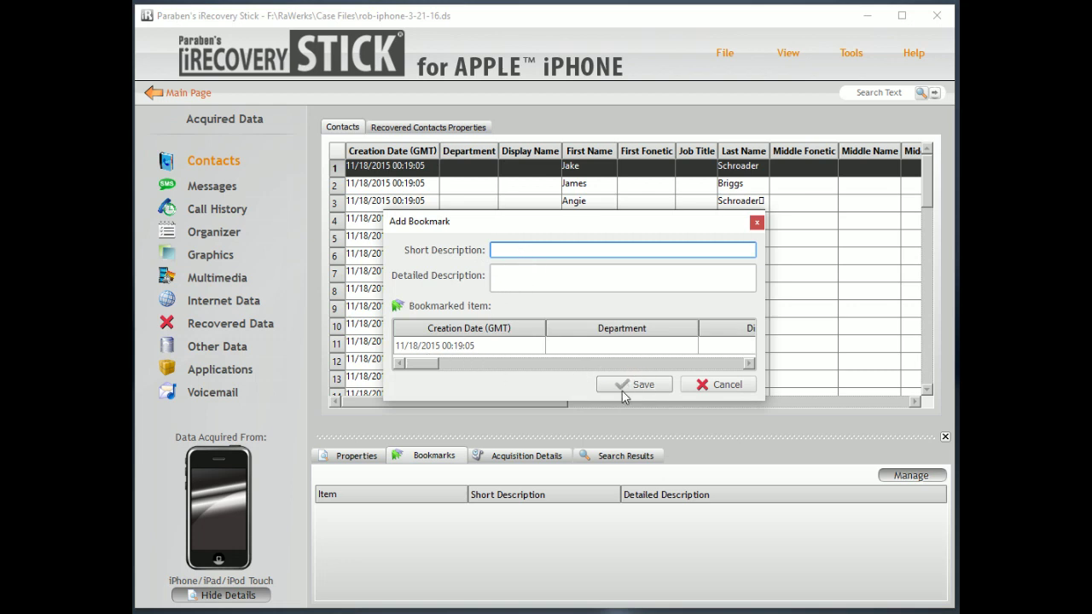
{"action": "left_click", "coordinate": [728, 387]}
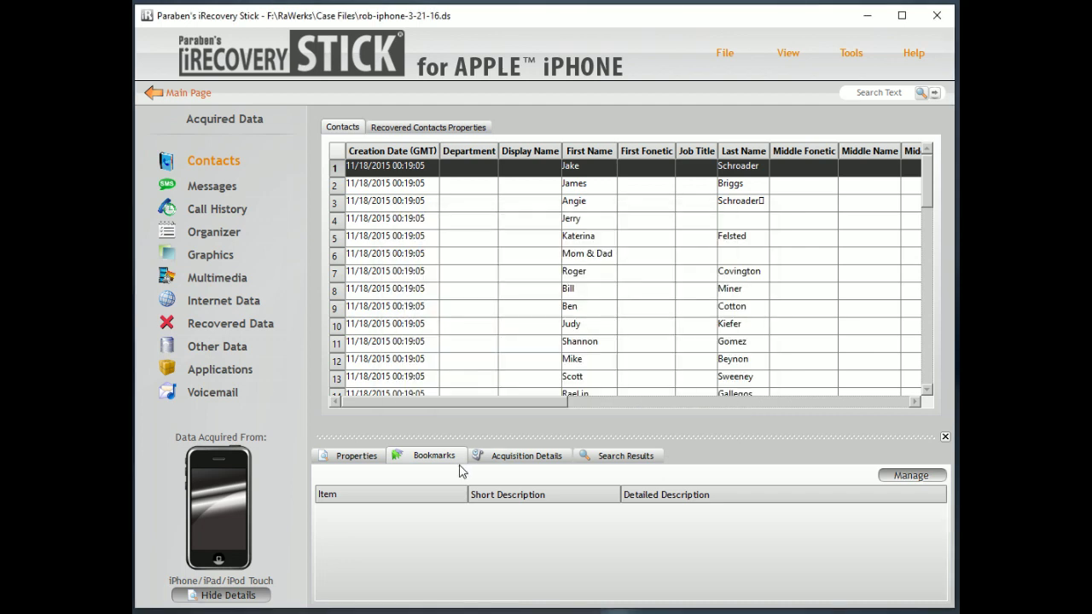
Step: View the acquisition details and the search results list
{"action": "left_click", "coordinate": [524, 455]}
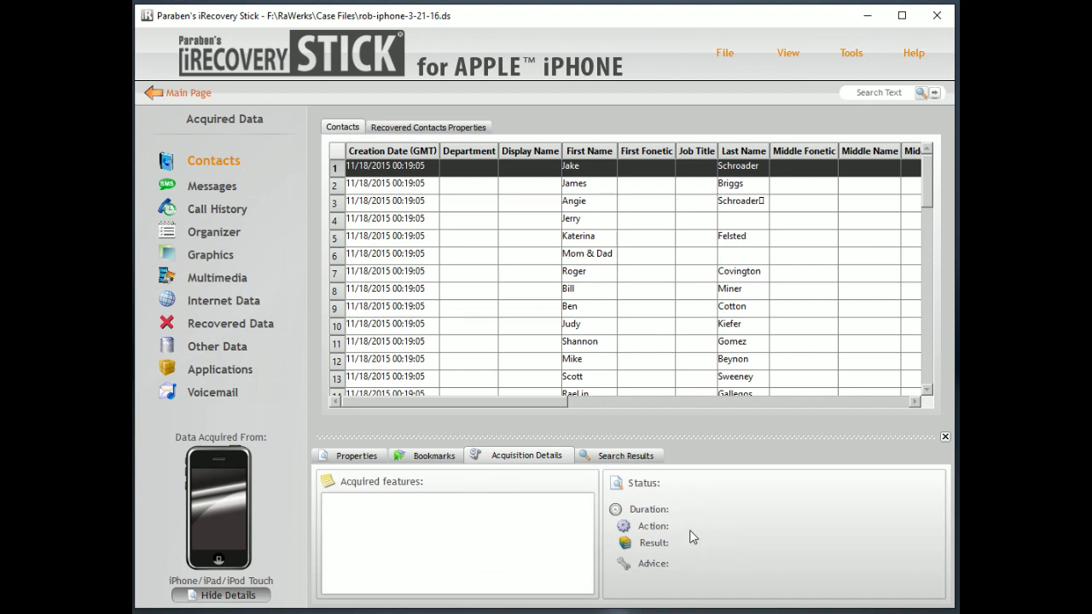
{"action": "left_click", "coordinate": [602, 458]}
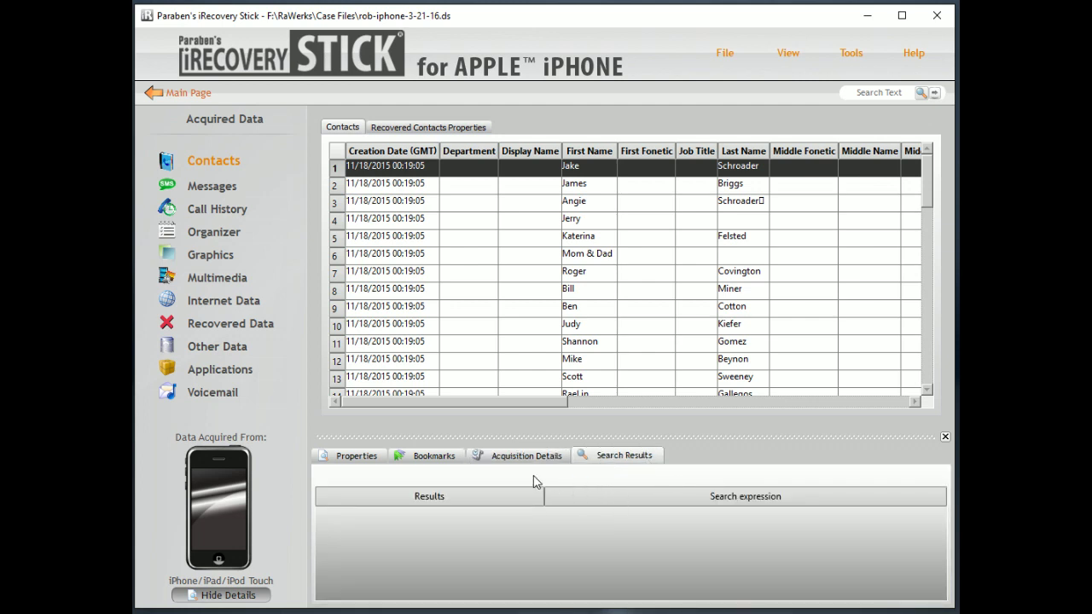
Step: Search the acquired data for a contact's first name and go to the first result in the contacts
{"action": "left_click", "coordinate": [865, 92]}
{"action": "type", "text": "ben"}
{"action": "left_click", "coordinate": [921, 92]}
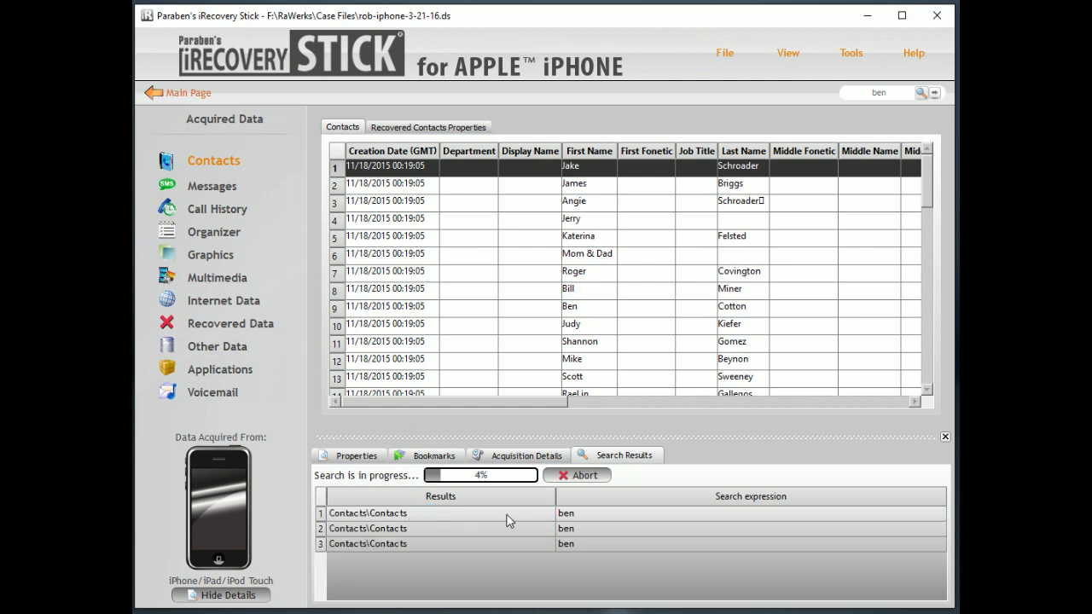
{"action": "left_click", "coordinate": [382, 514]}
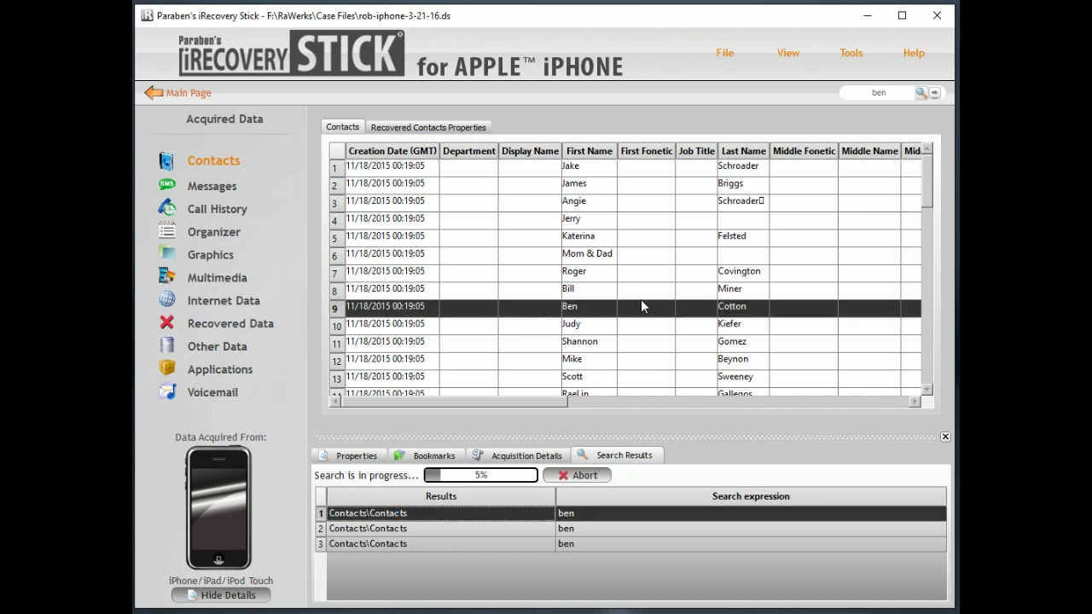